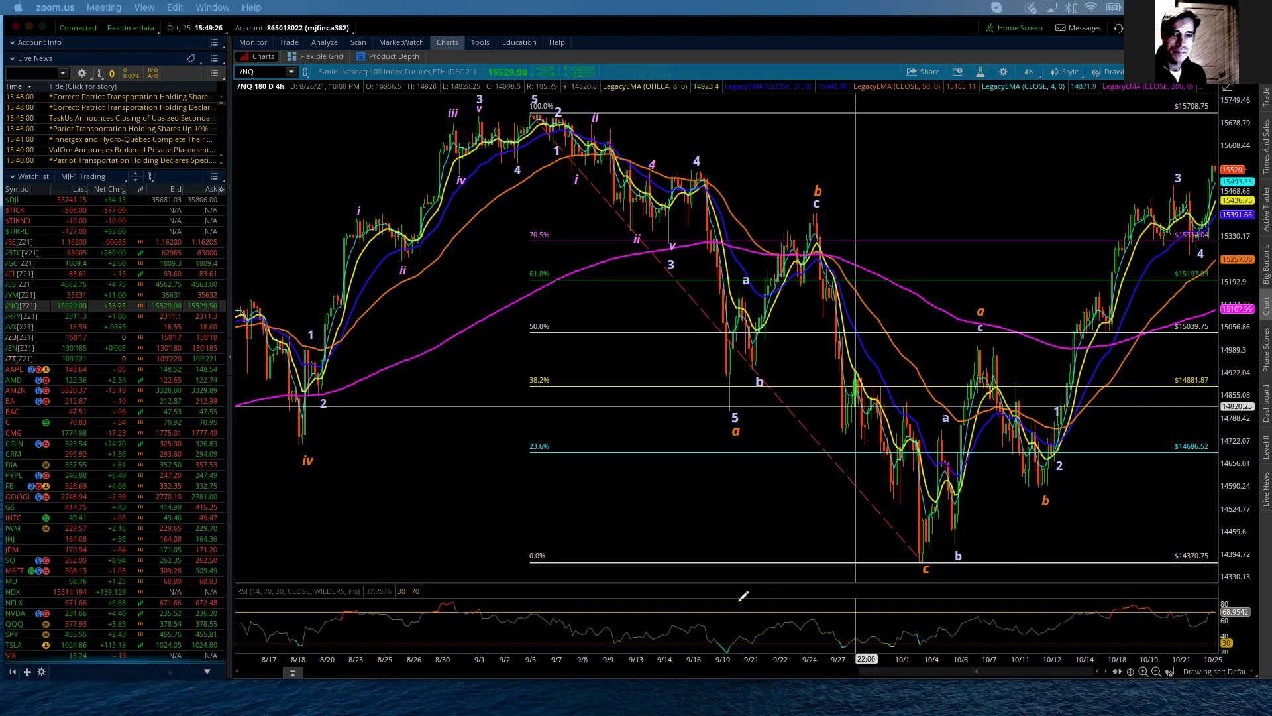
Compress the /NQ price scale to reveal the 123.6%, 138.2% and 161.8% Fibonacci targets.
scroll(1236, 143, up, 2)
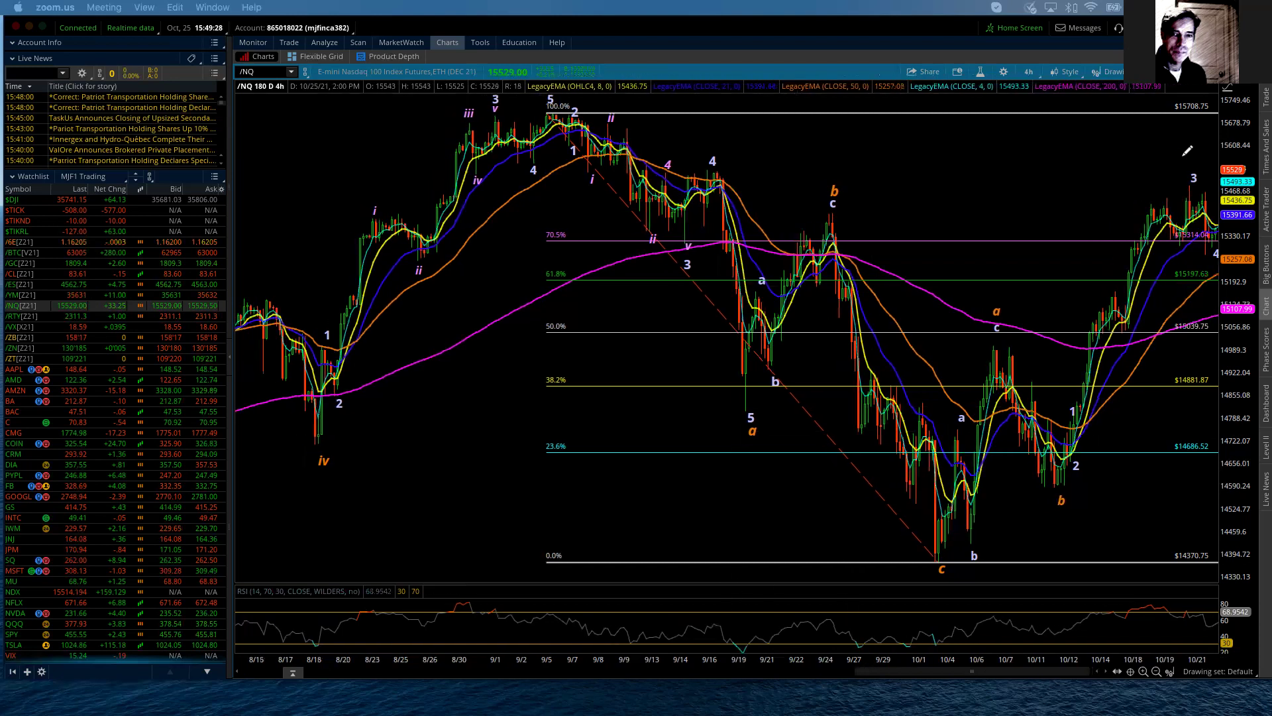
scroll(1014, 191, down, 2)
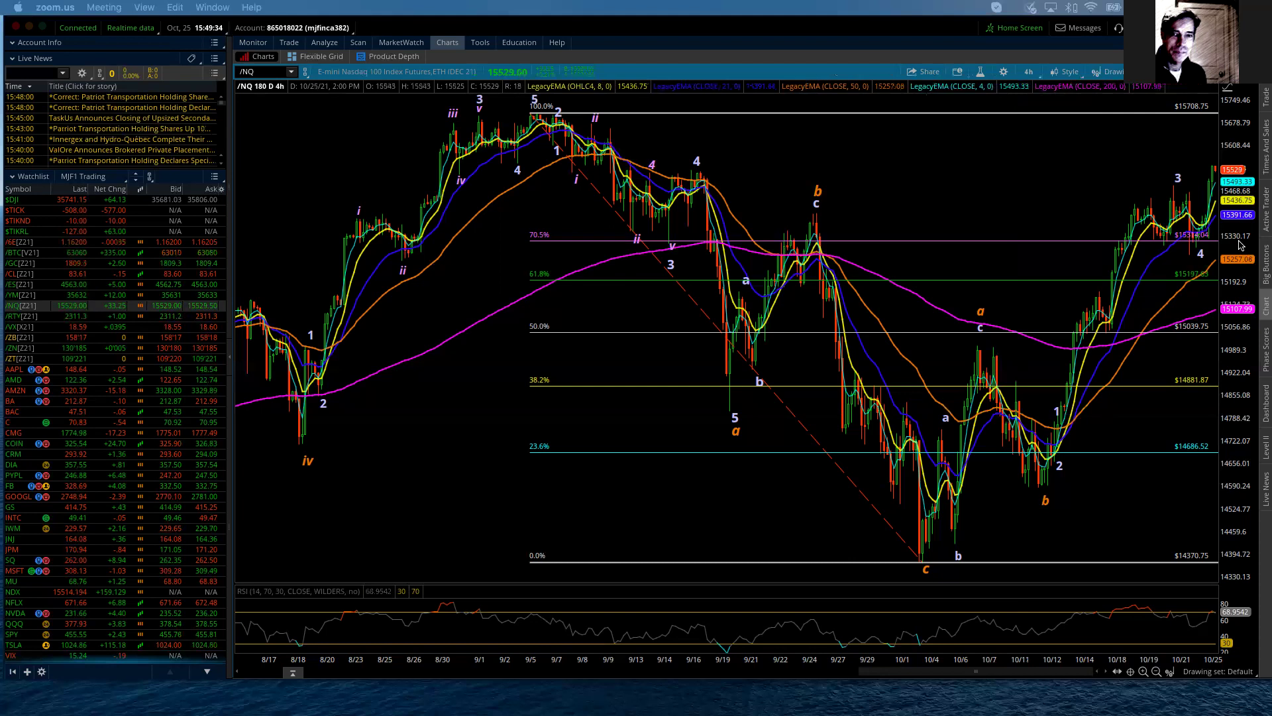
drag(1242, 146, 1248, 268)
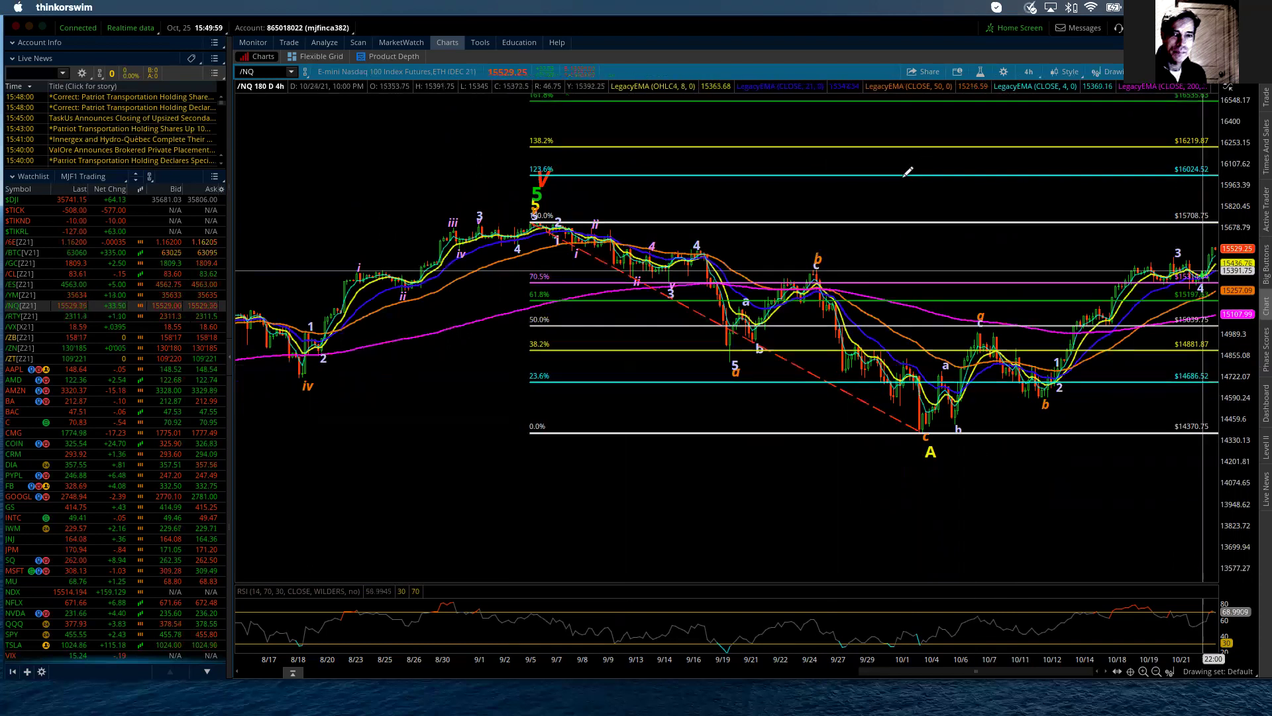
mouse_move(908, 172)
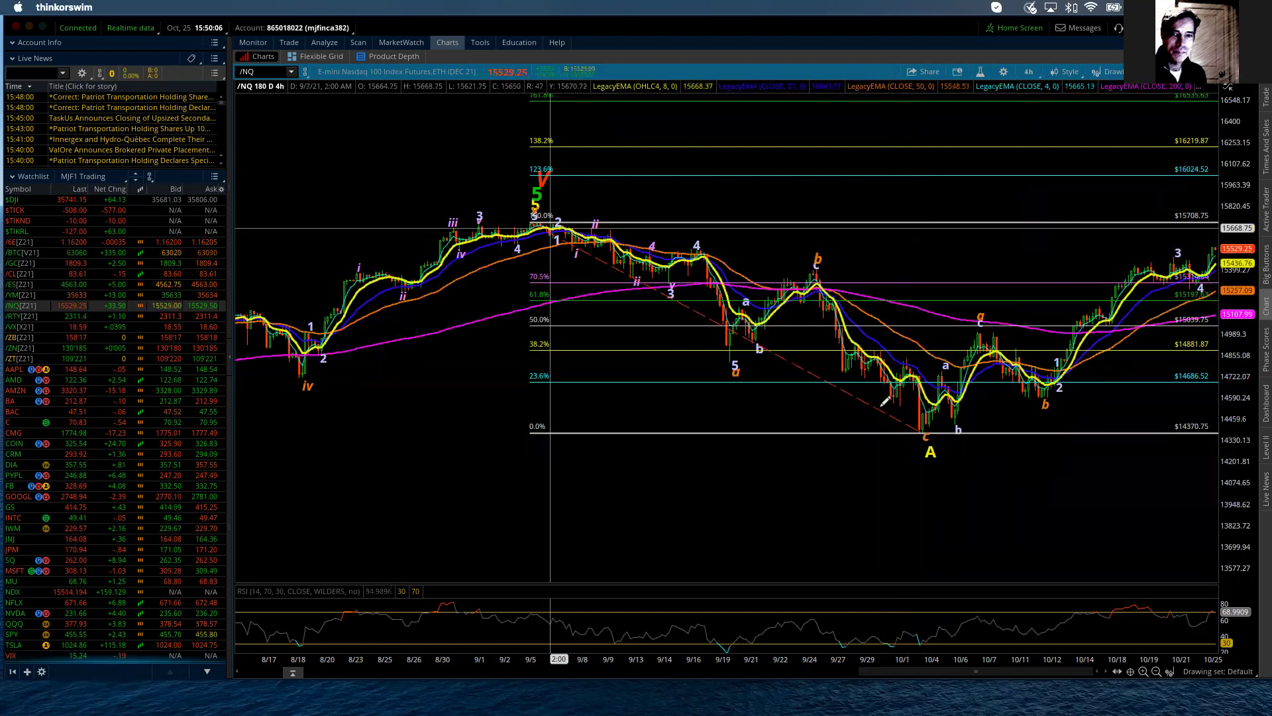
mouse_move(885, 401)
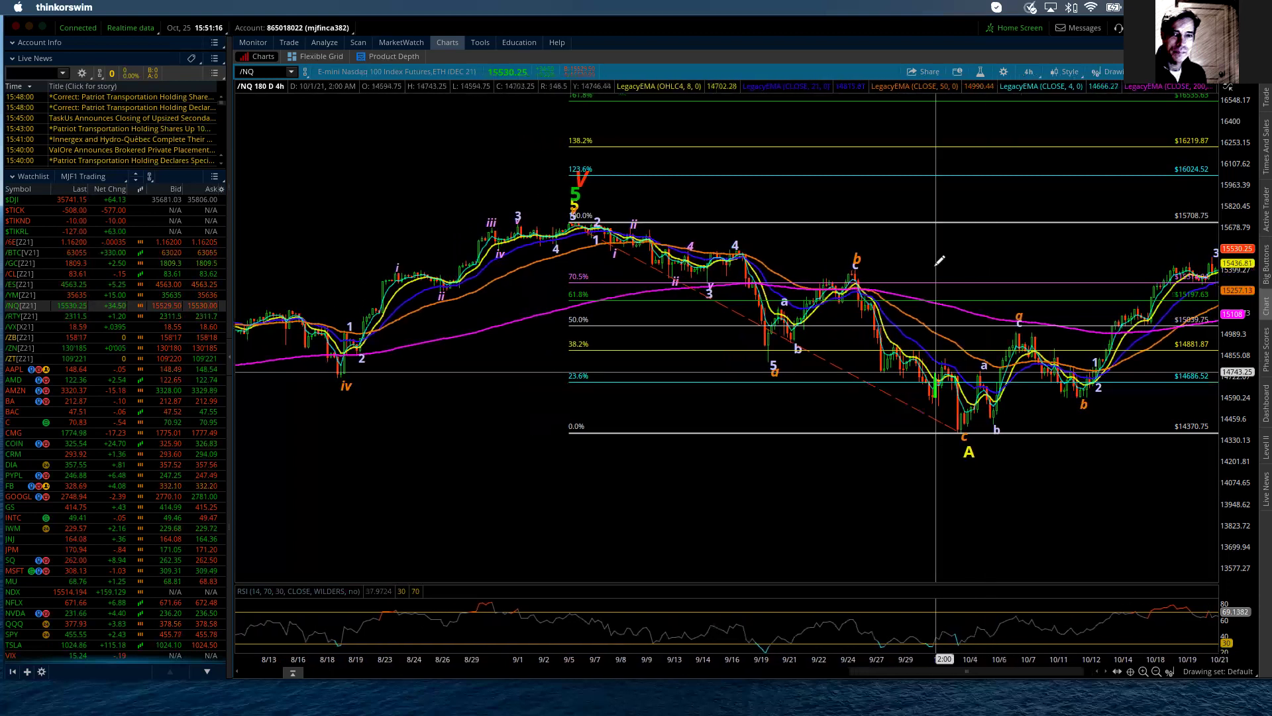
Change the /NQ chart time frame from 4-hour bars to 20 D : 1h.
click(1030, 71)
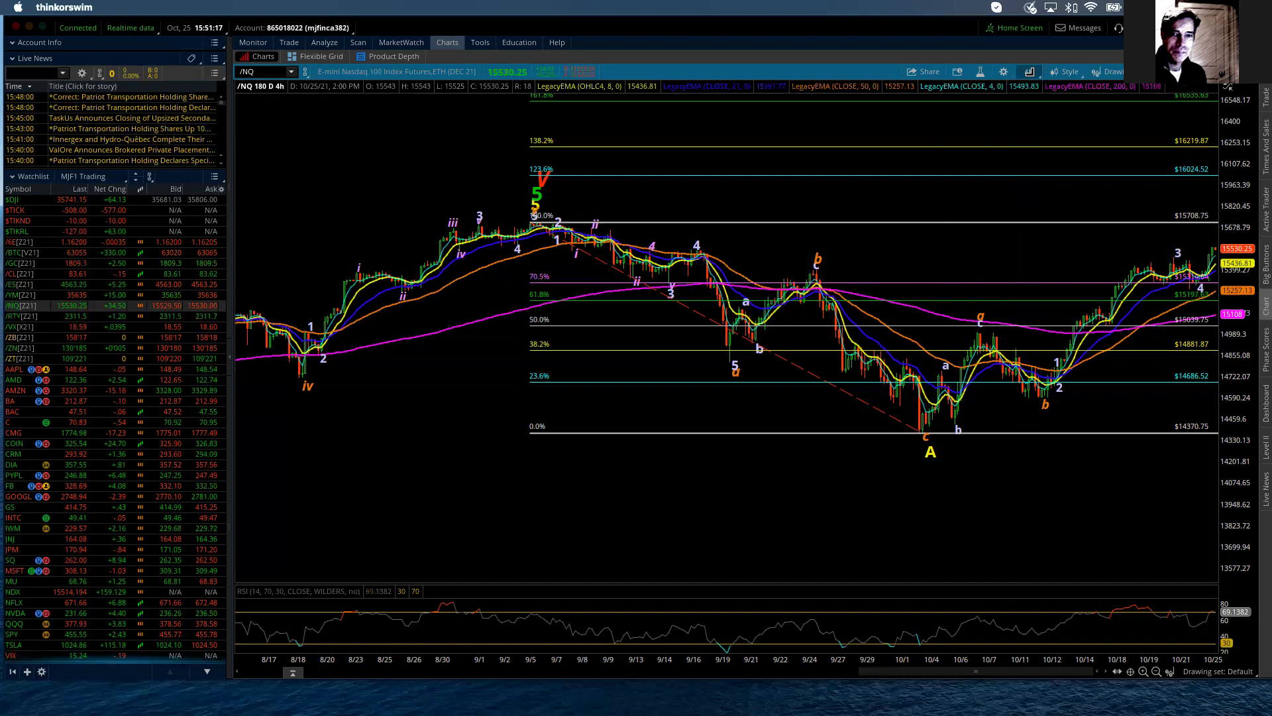
click(1029, 72)
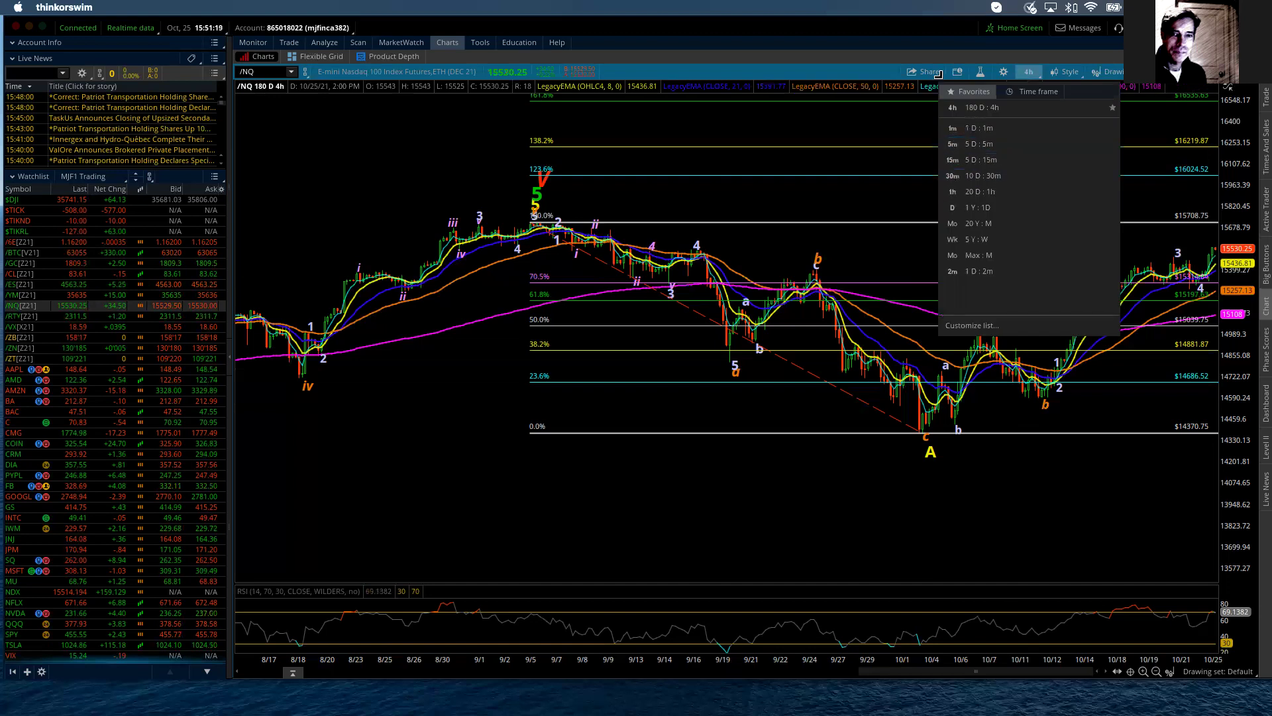
click(865, 73)
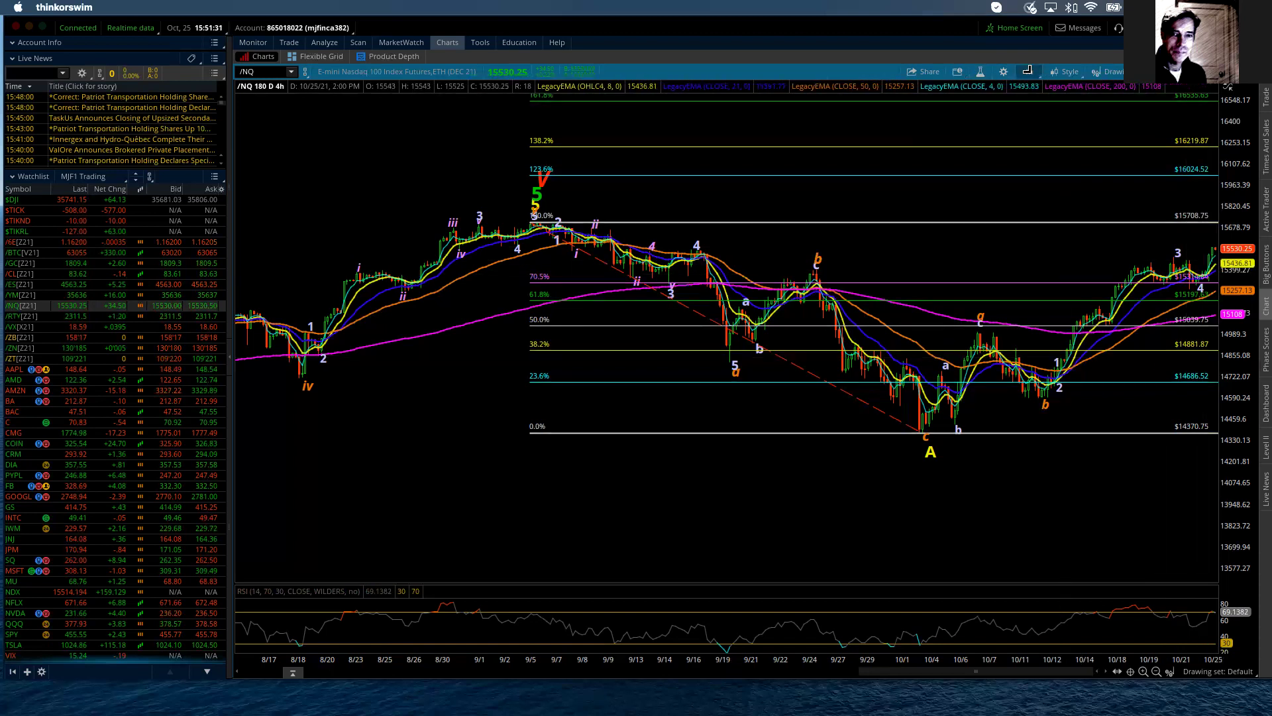
click(1029, 71)
click(980, 192)
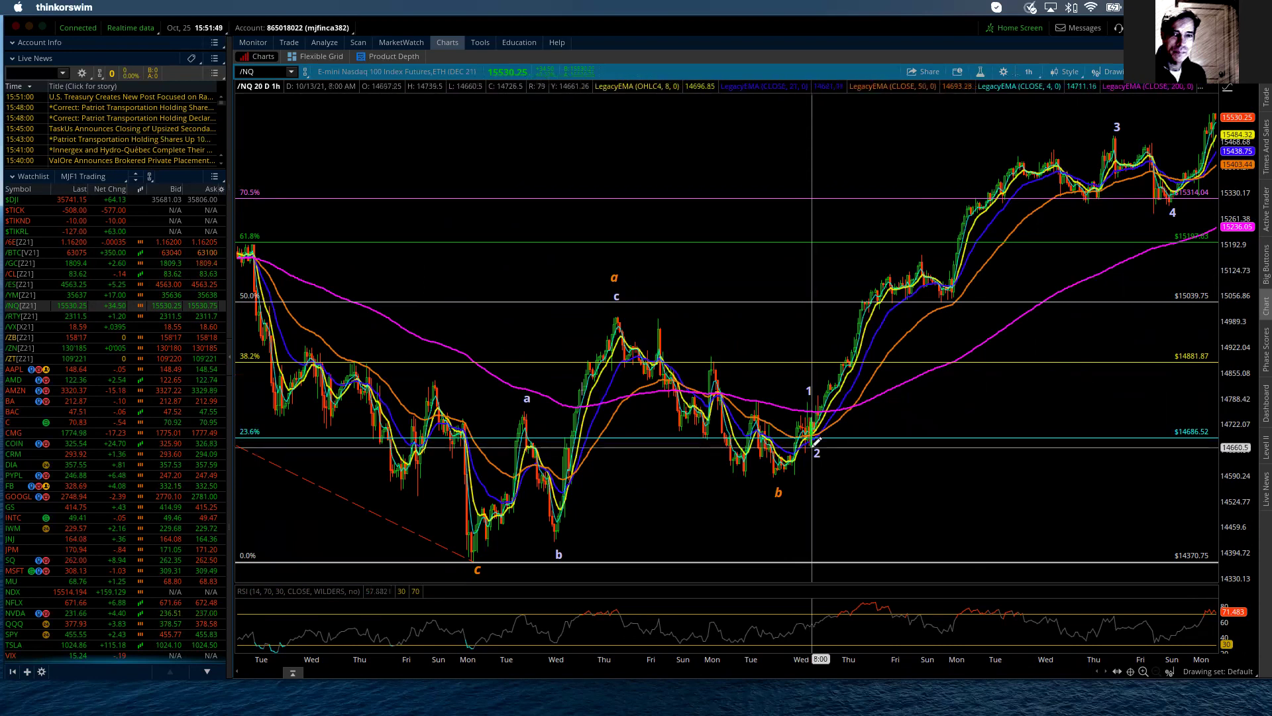
click(815, 445)
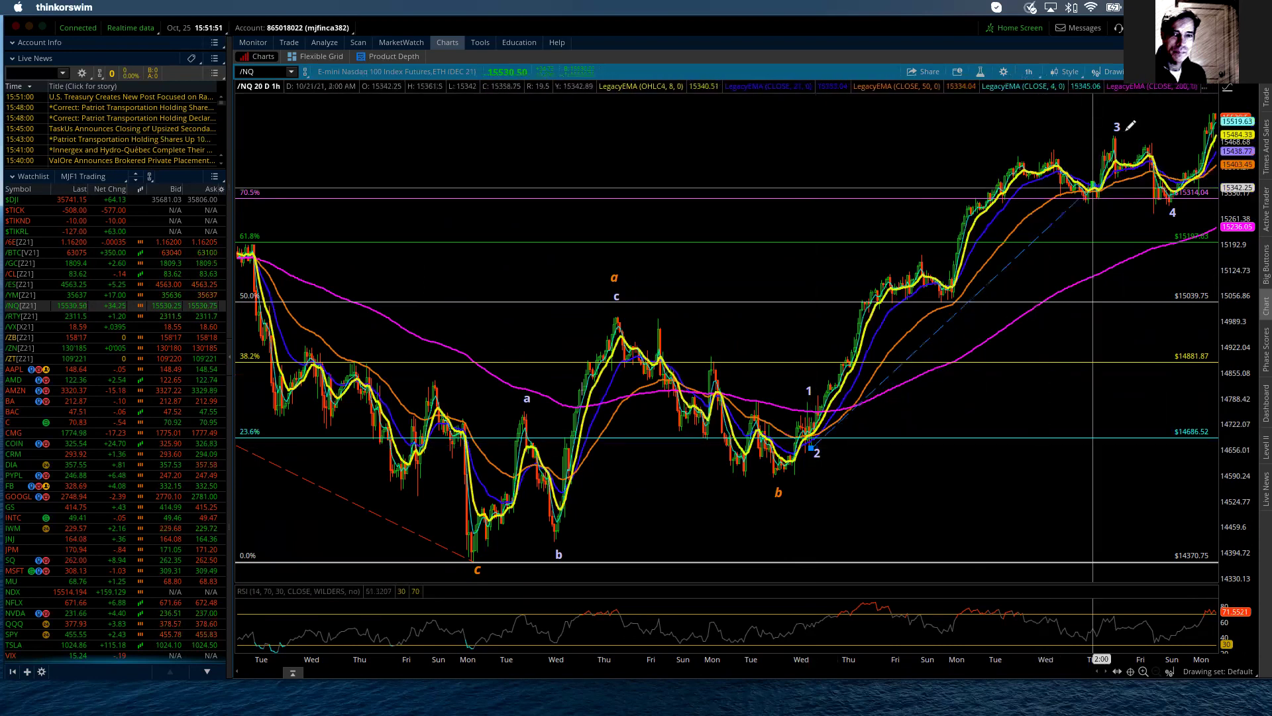
click(1114, 136)
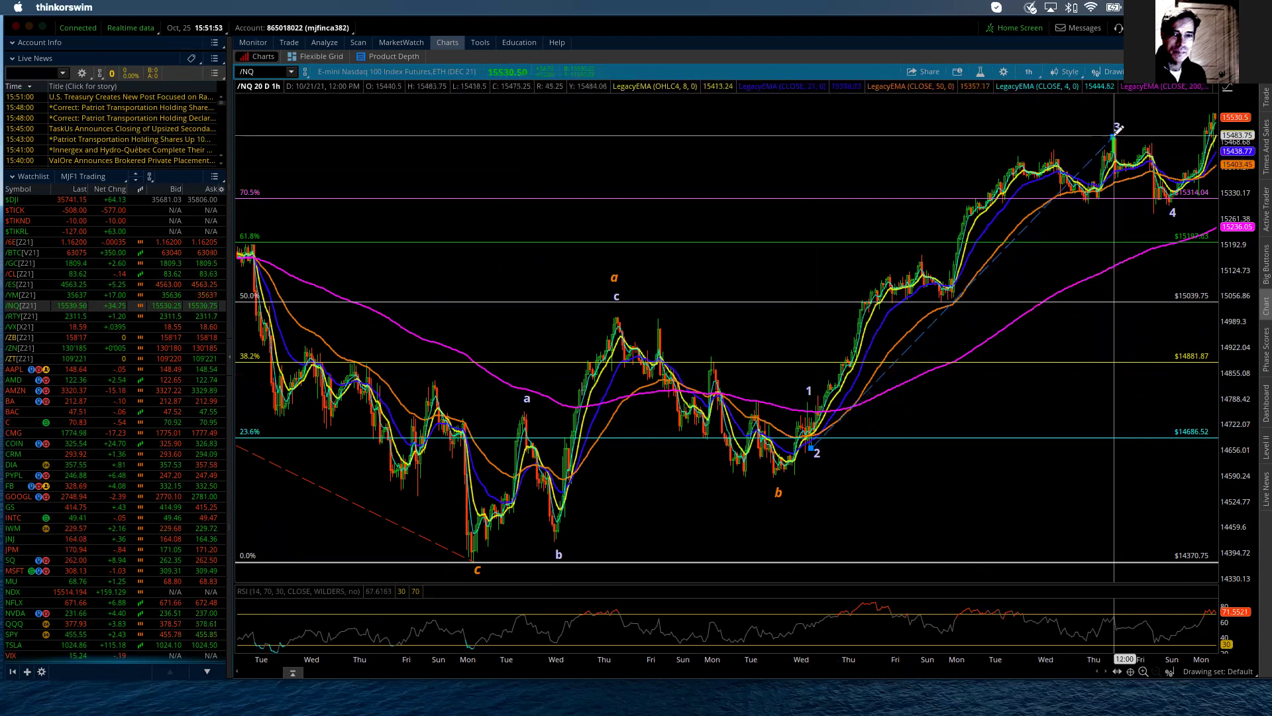
click(1118, 128)
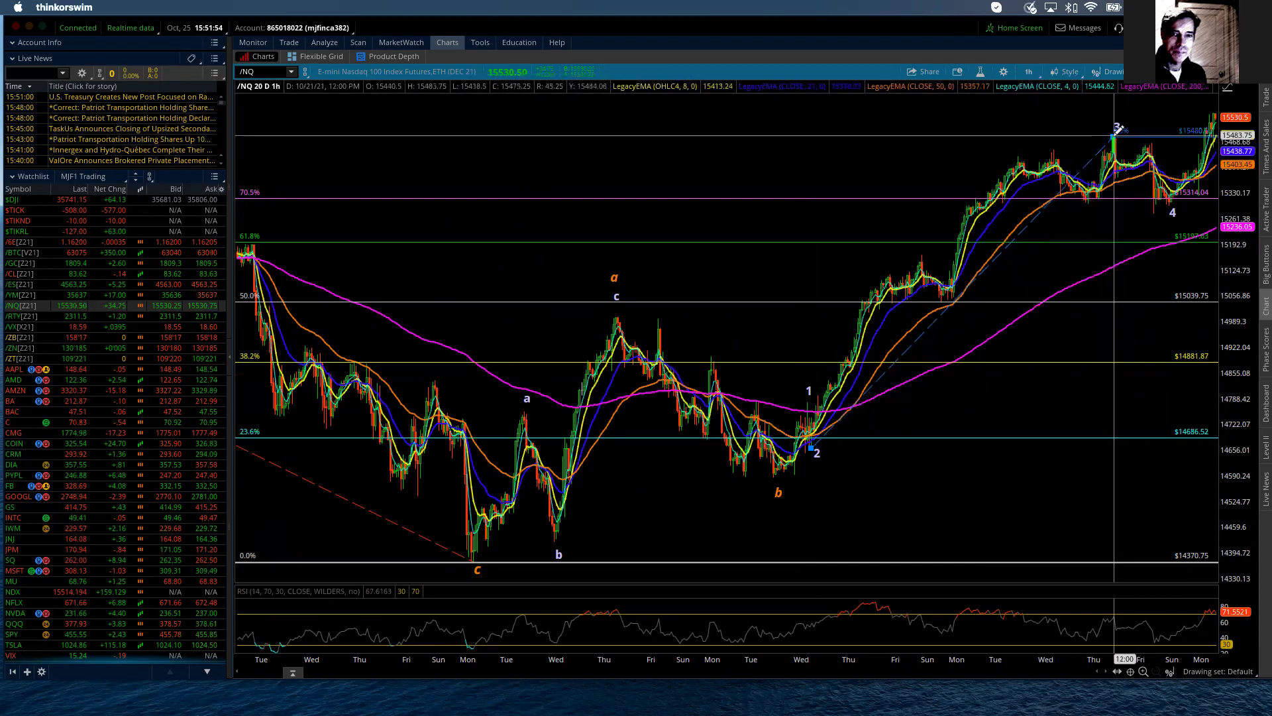
click(1171, 206)
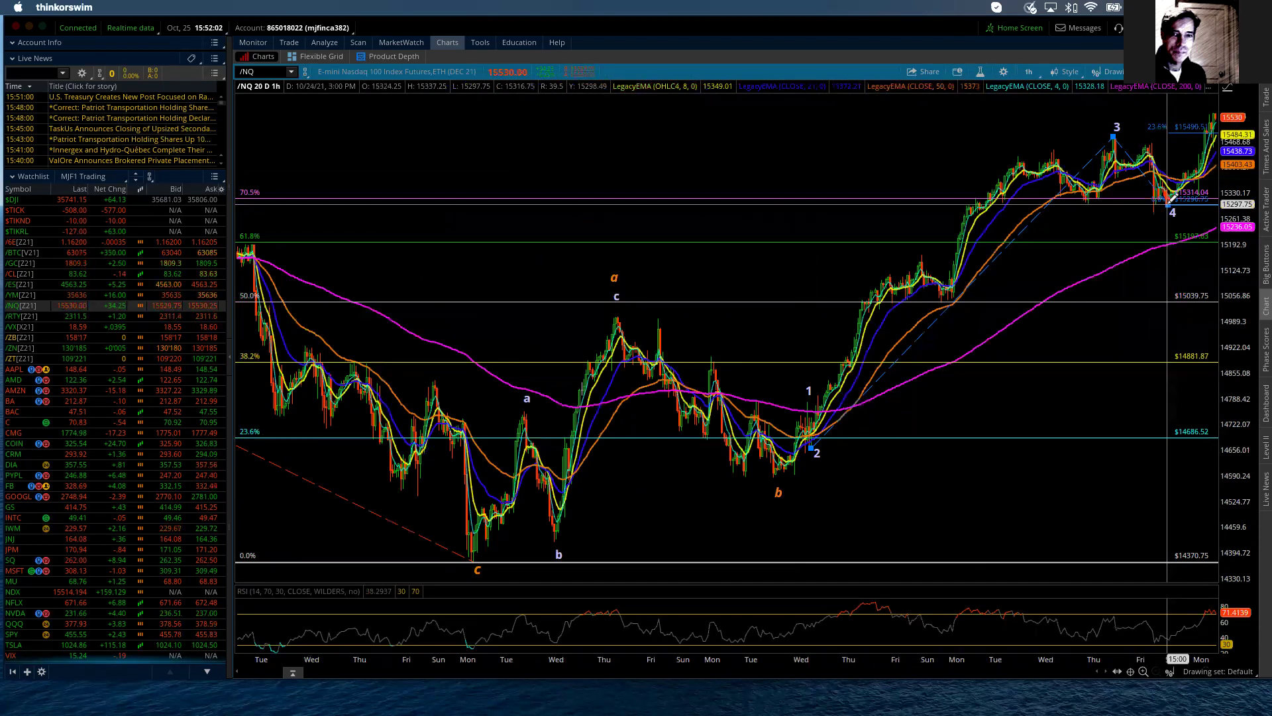
click(1170, 204)
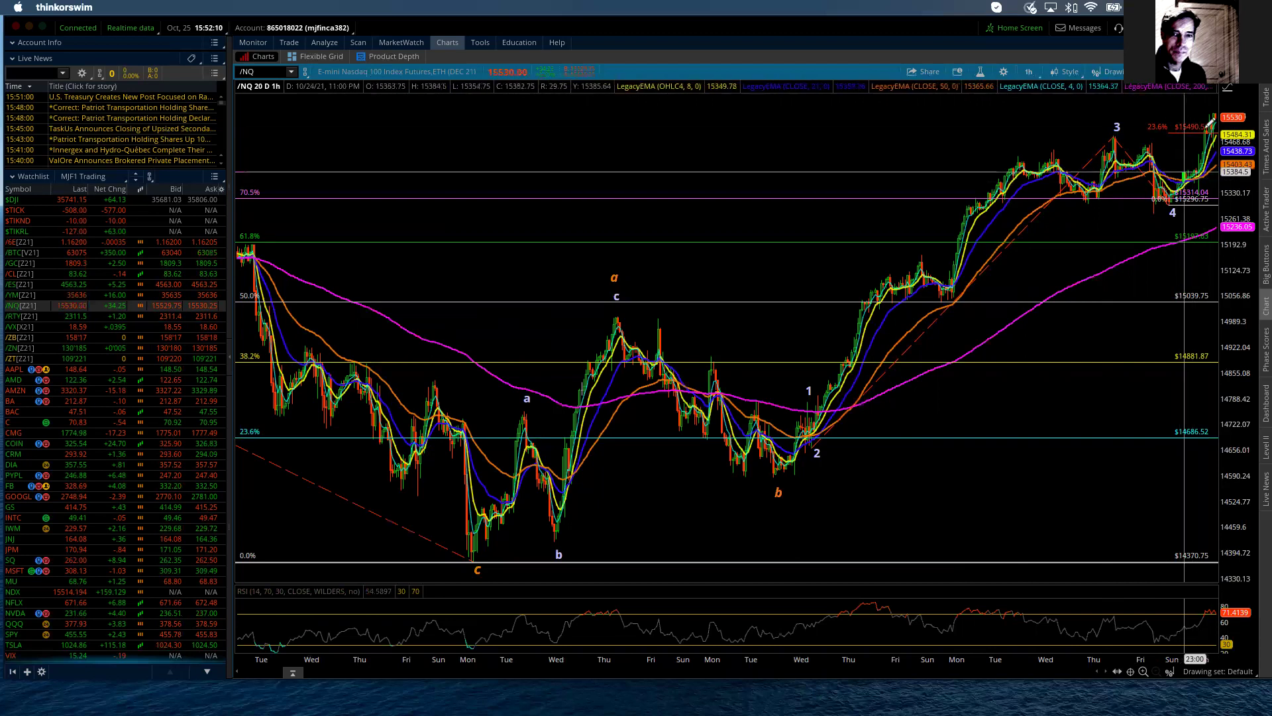
drag(1241, 151, 1242, 228)
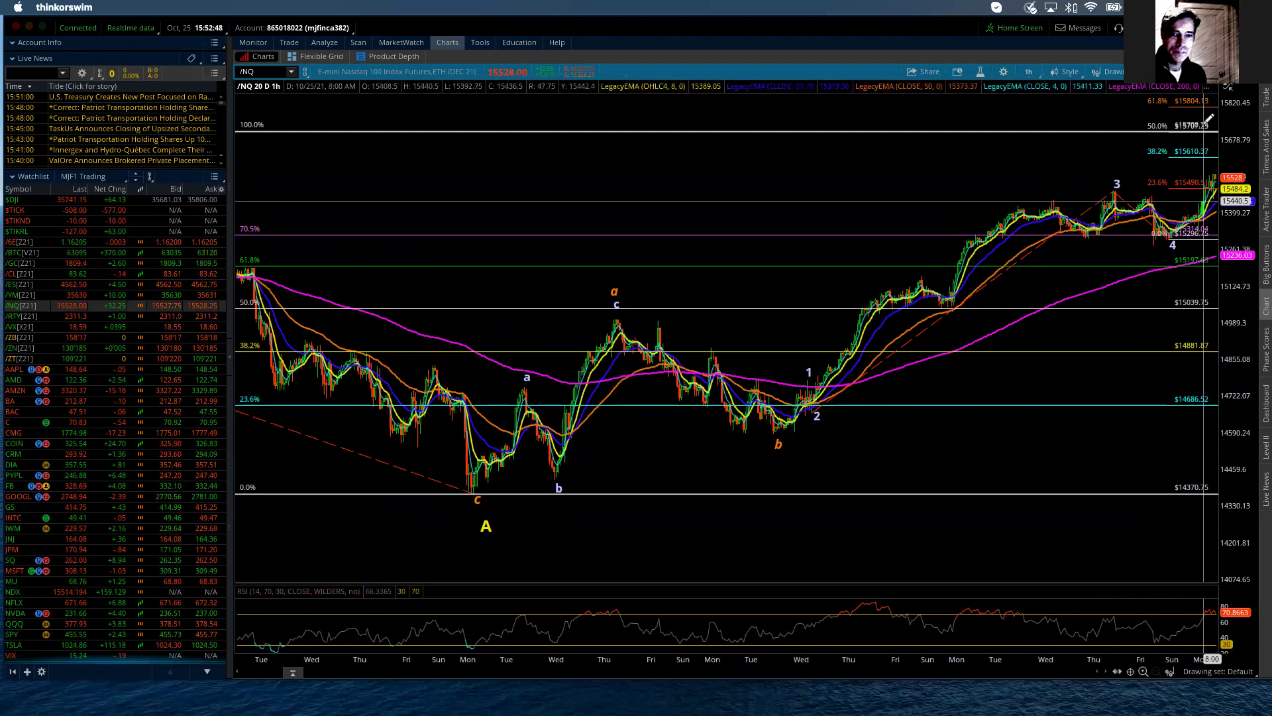
drag(1236, 198, 1236, 241)
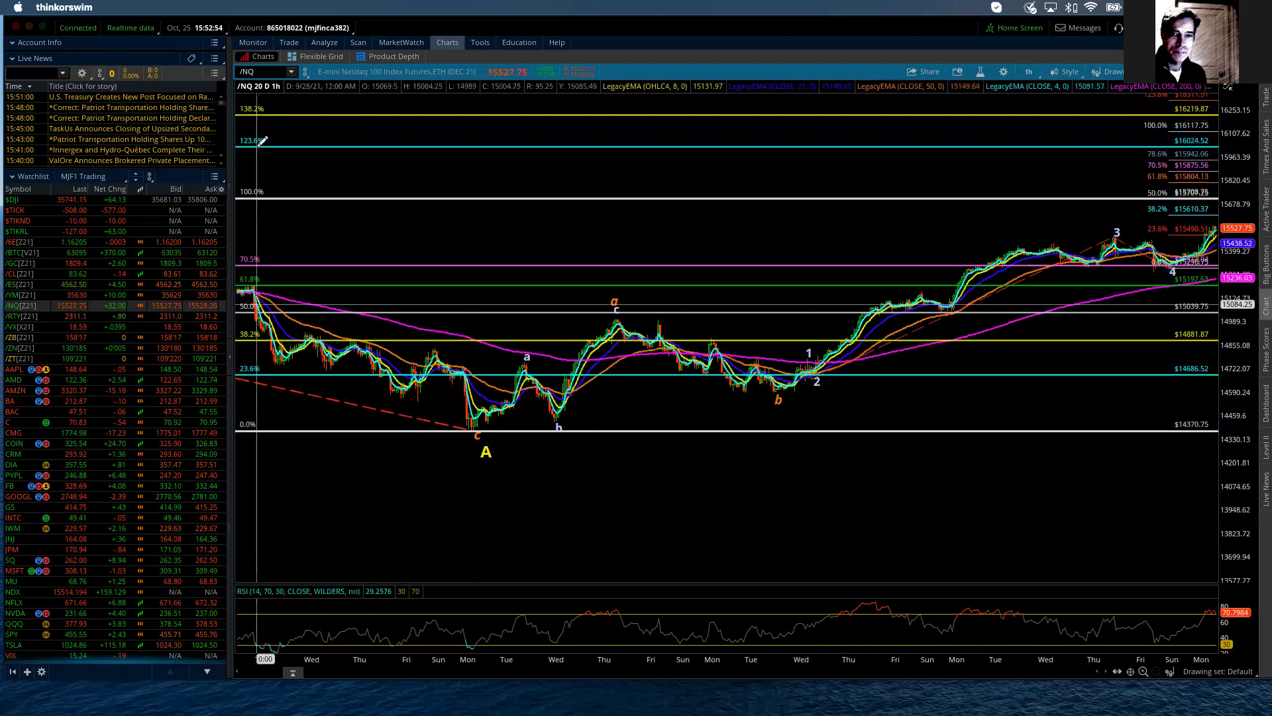
mouse_move(263, 140)
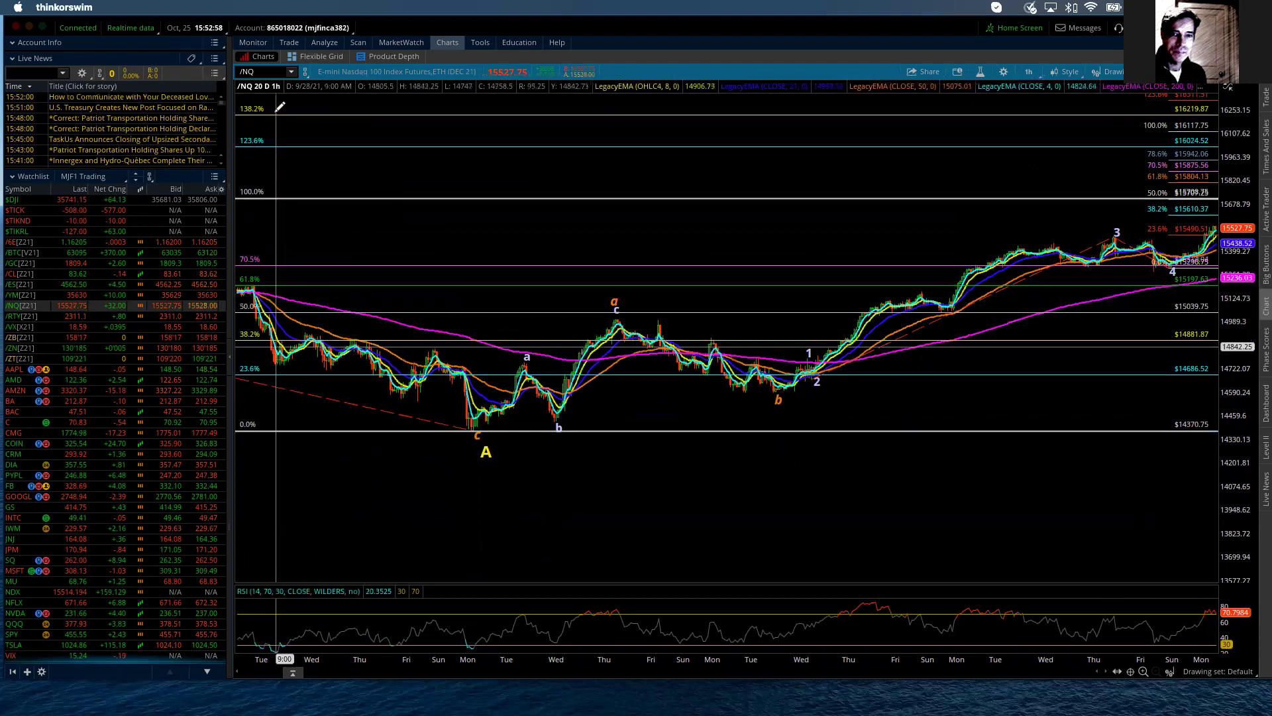
mouse_move(279, 109)
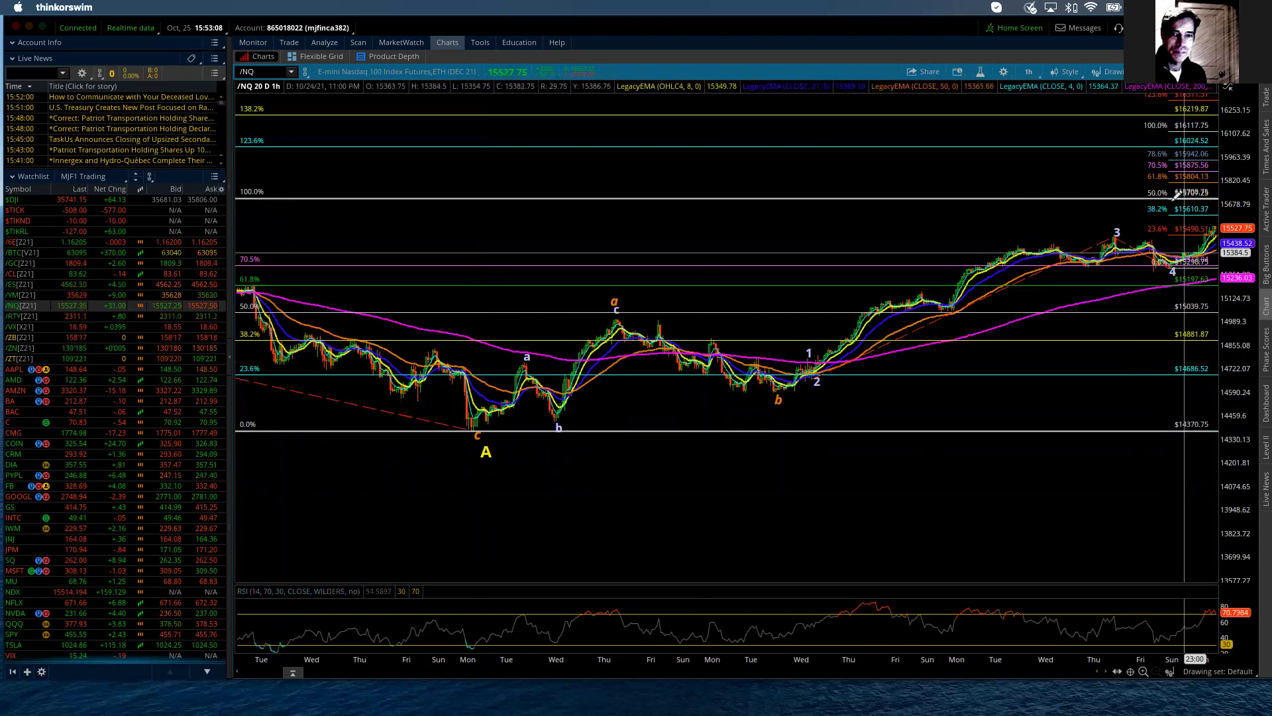
mouse_move(1178, 195)
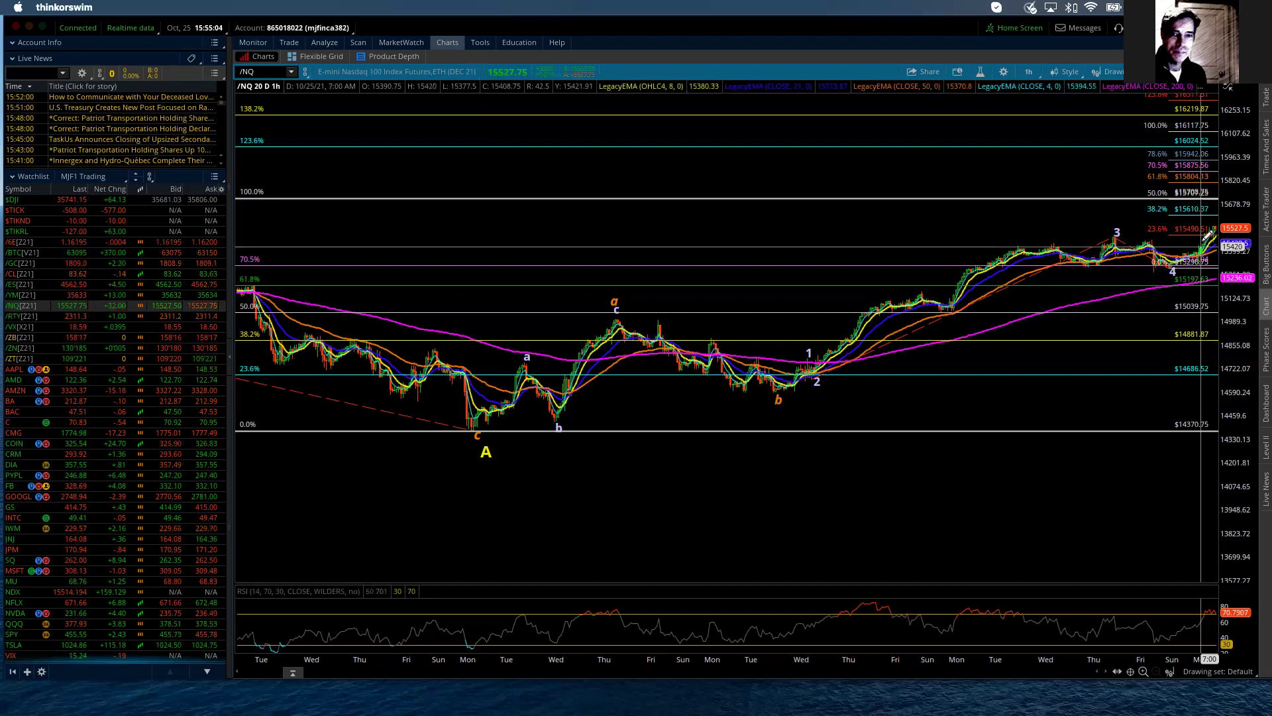
Check the 180 D : 4h chart, then put /NQ back on 20 D : 1h.
drag(1040, 211, 1216, 202)
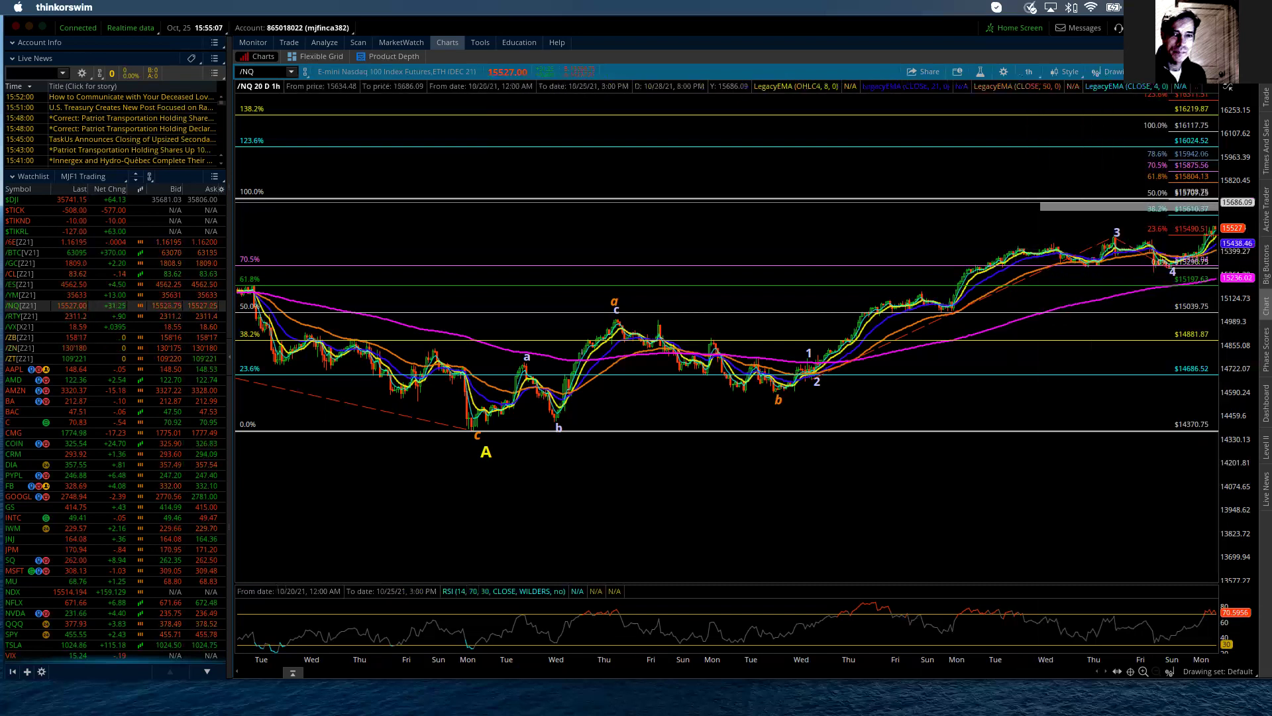
click(1034, 70)
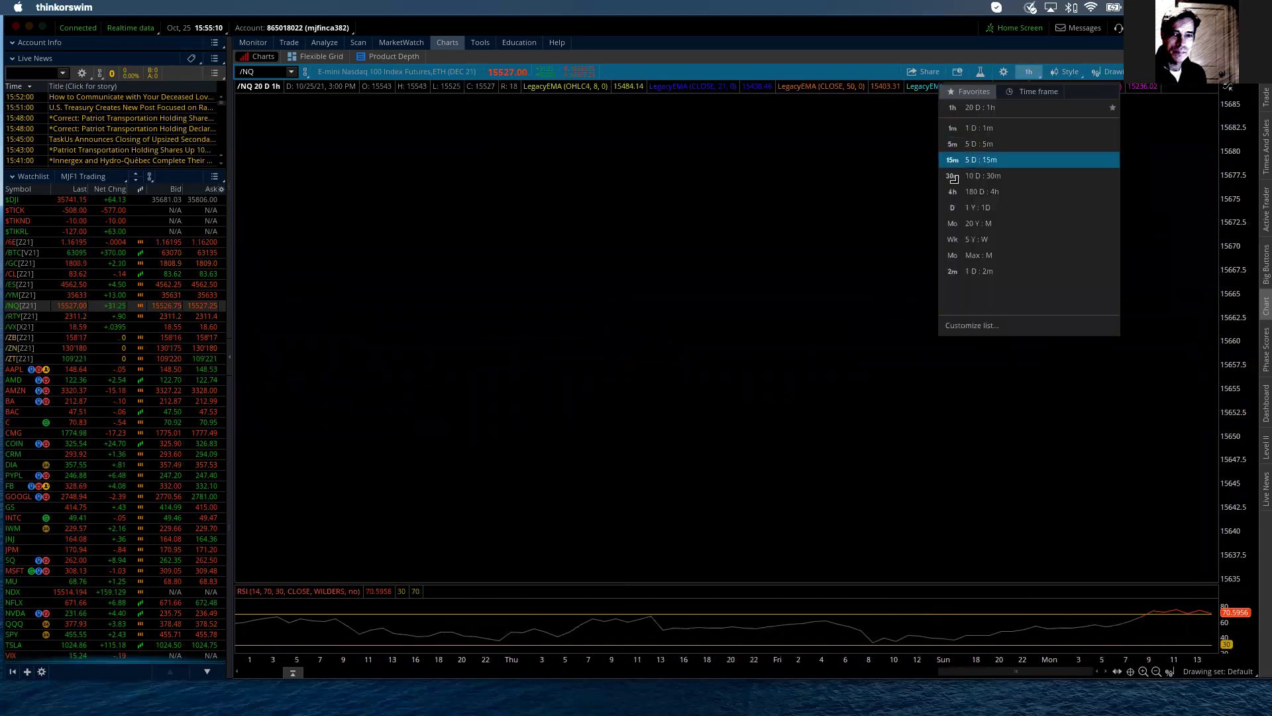
click(968, 187)
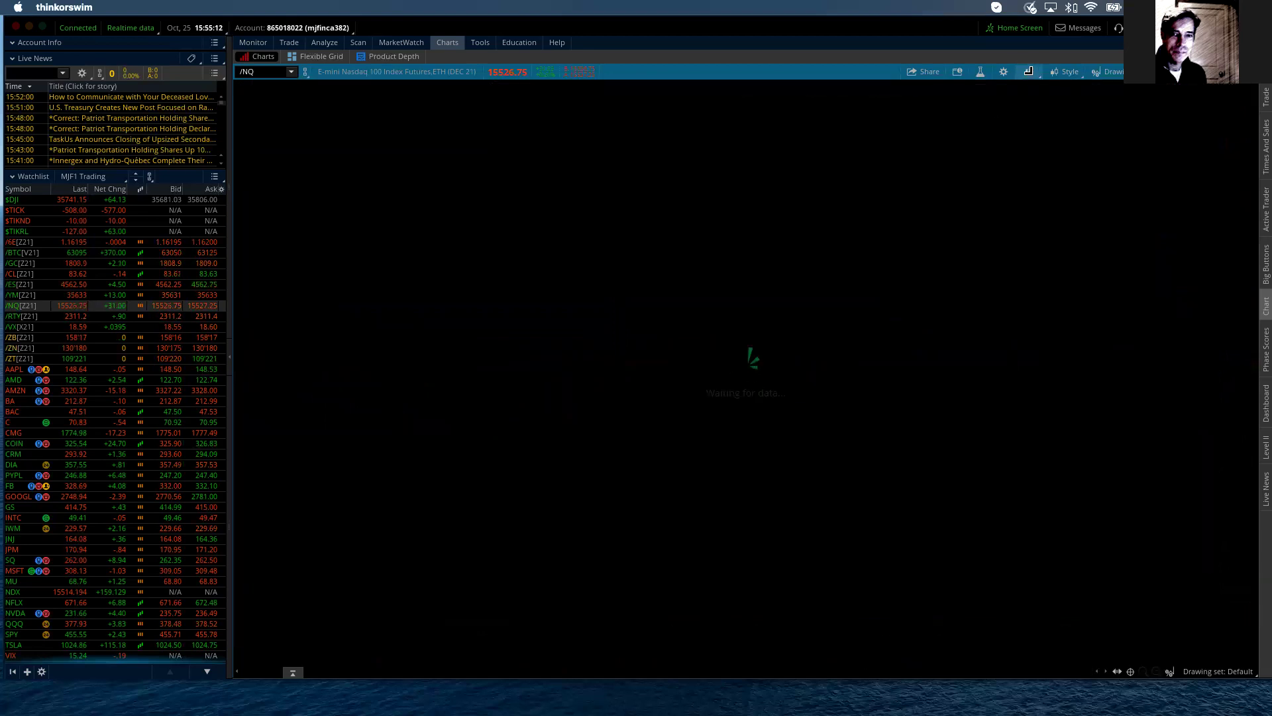
click(1028, 71)
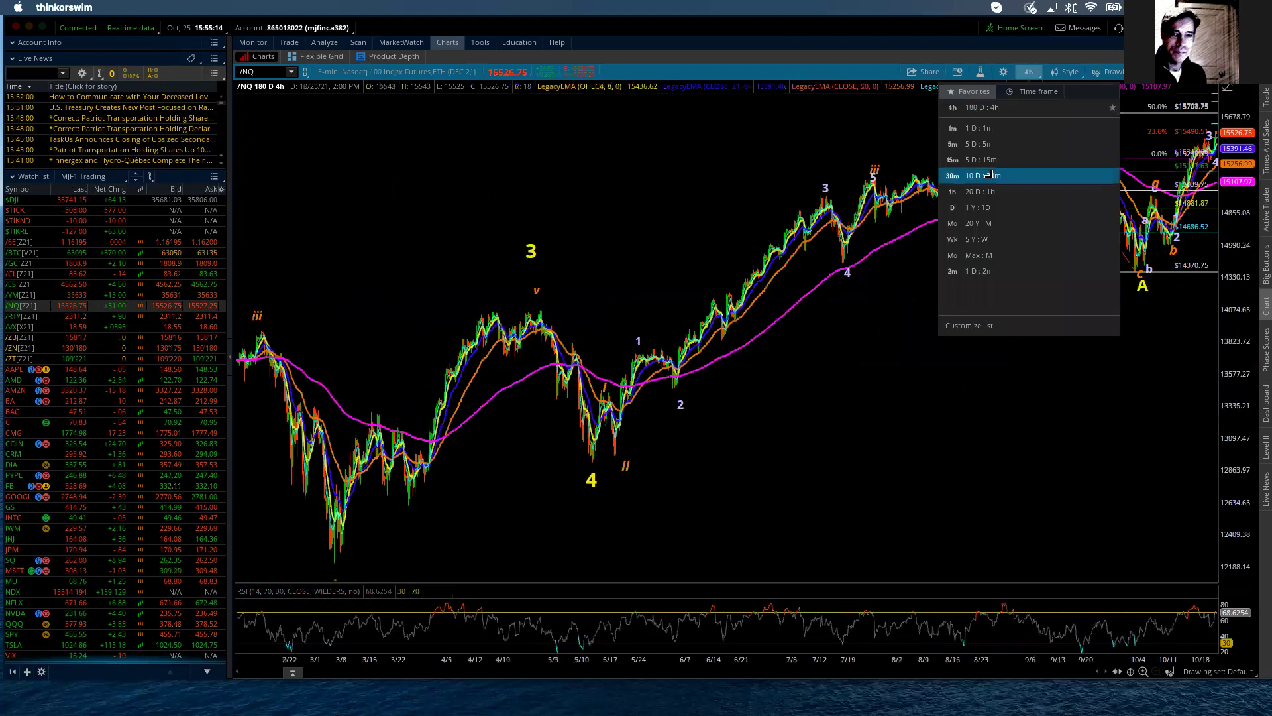
click(983, 192)
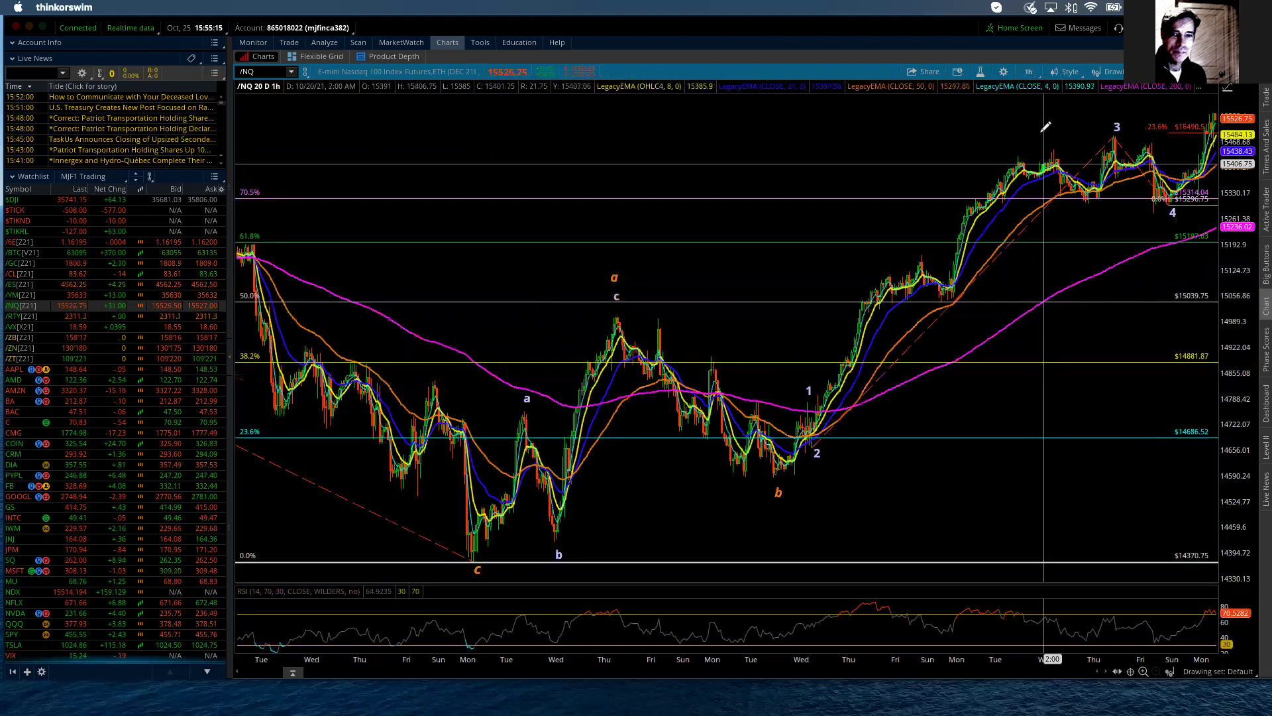
Zoom the hourly chart onto waves 3 to 4, spanning roughly 15280 to 15555.
drag(1046, 127, 1264, 131)
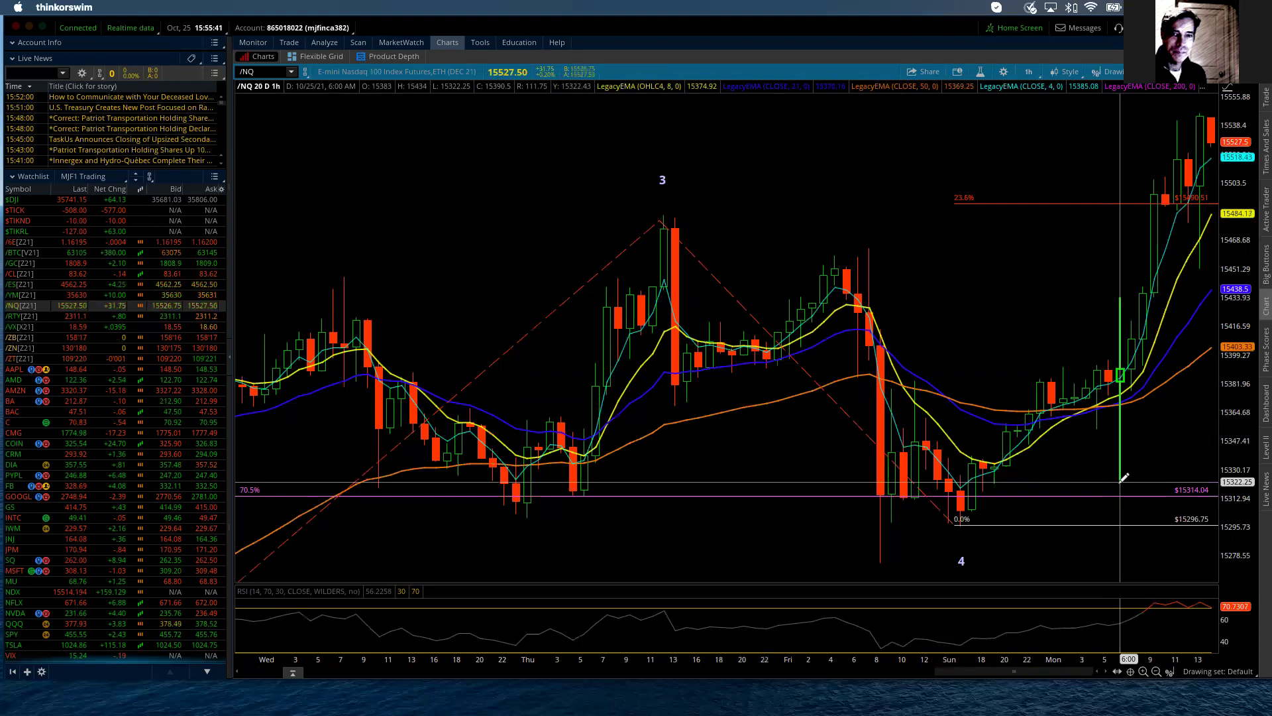
Set the /NQ chart type from candlesticks to Line.
click(1068, 71)
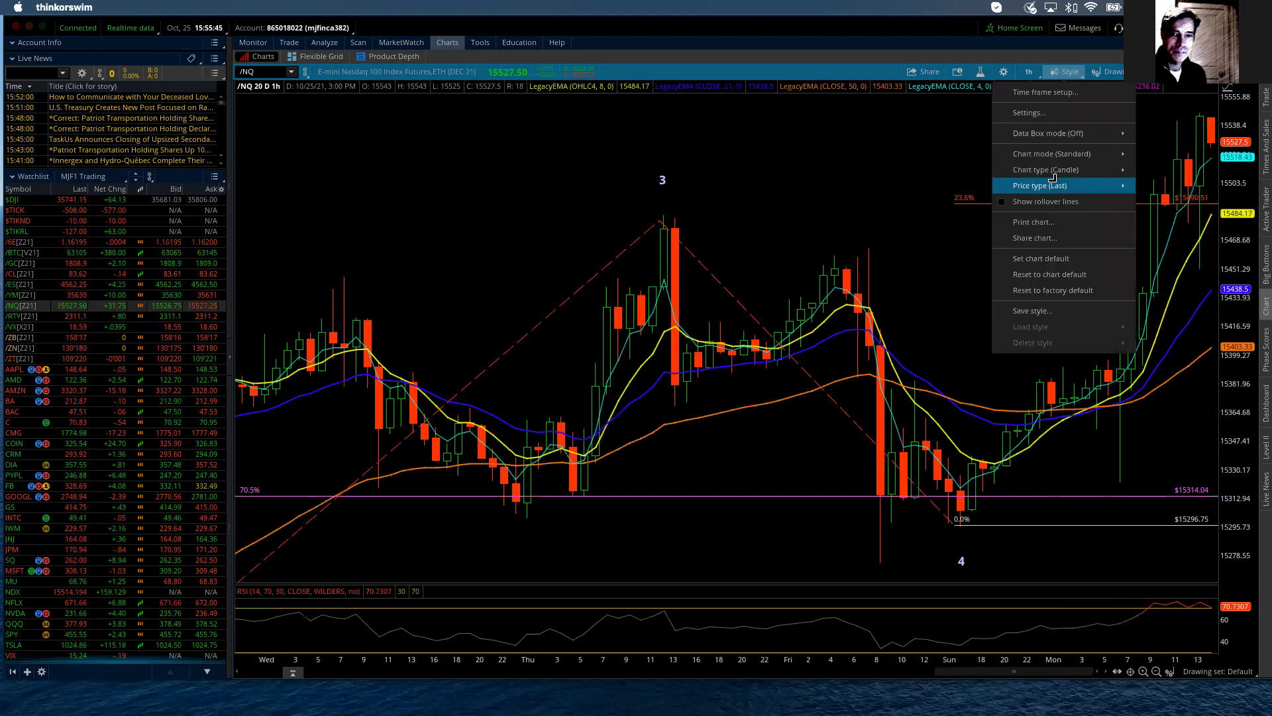
mouse_move(1058, 168)
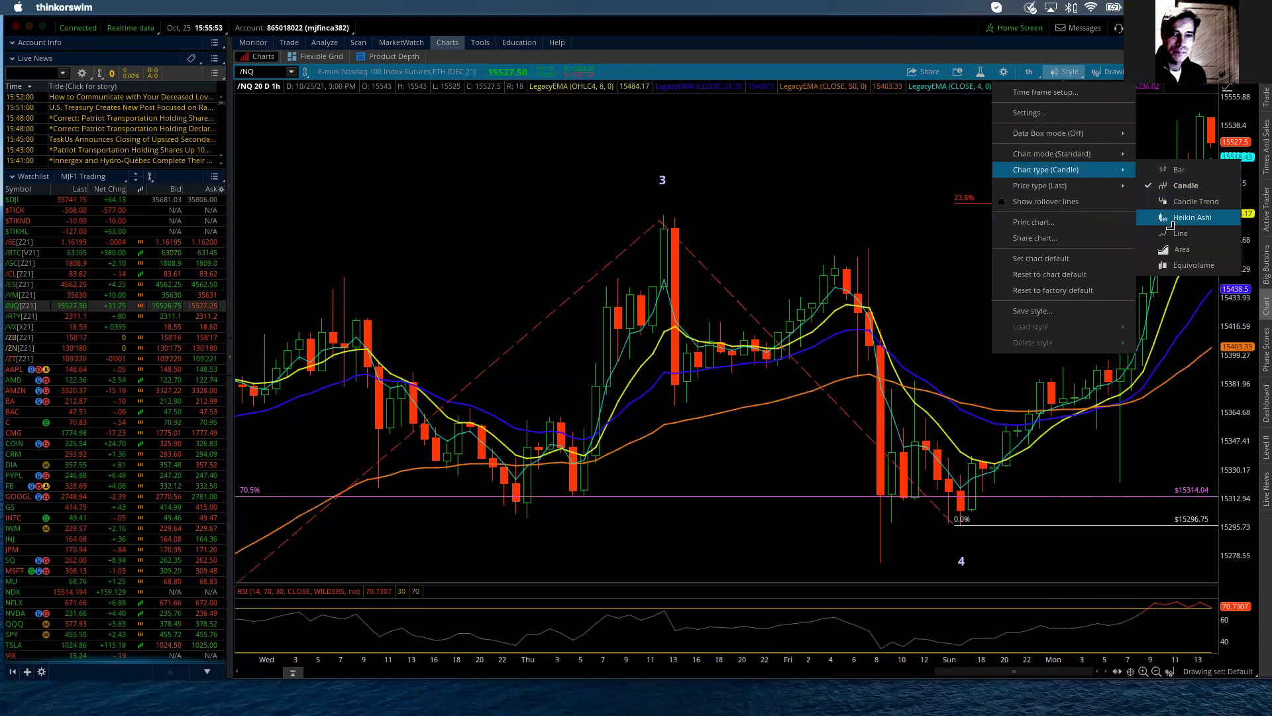
click(1181, 232)
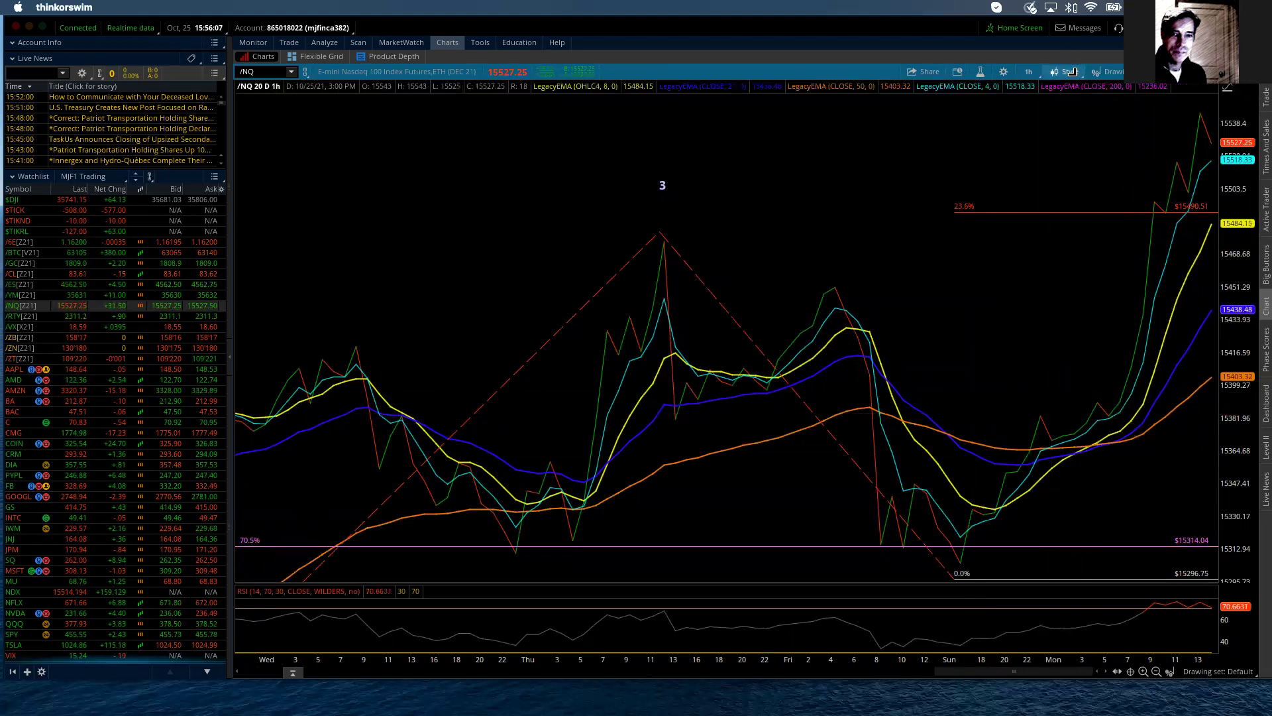
Set the chart type back to Candle for the wave 3 to 4 stretch.
click(1071, 71)
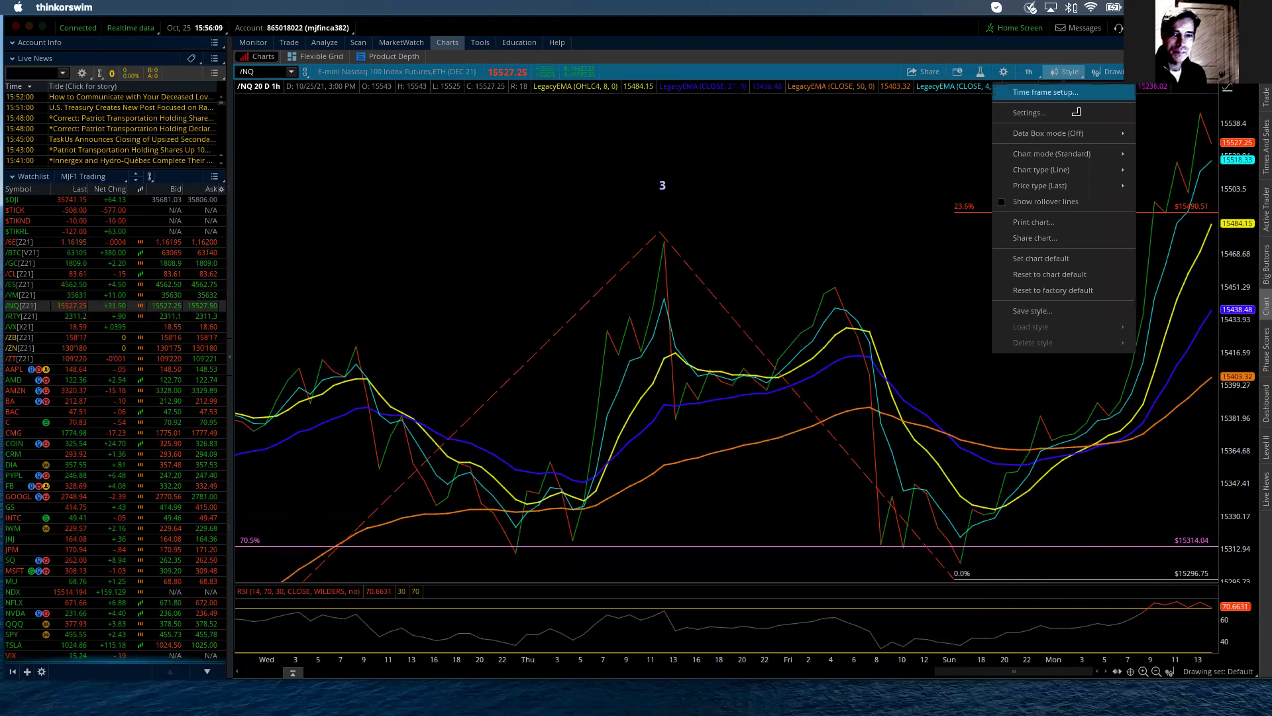
mouse_move(1080, 170)
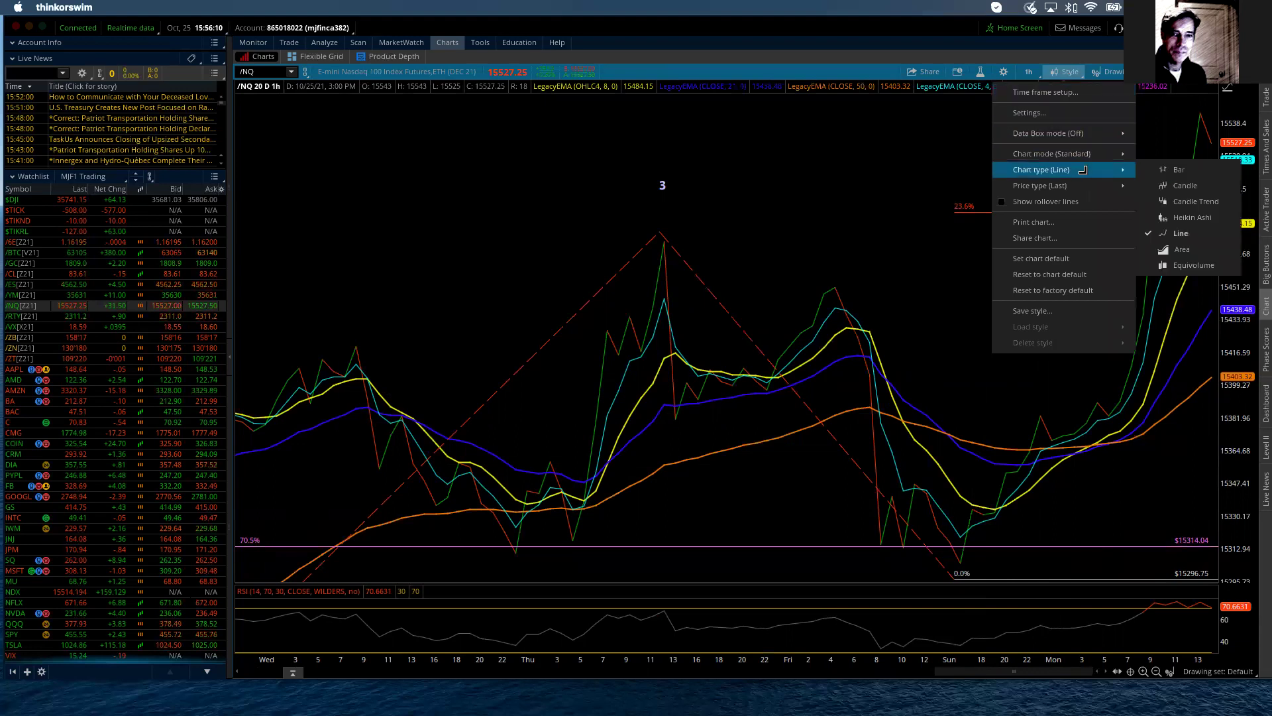
click(1184, 185)
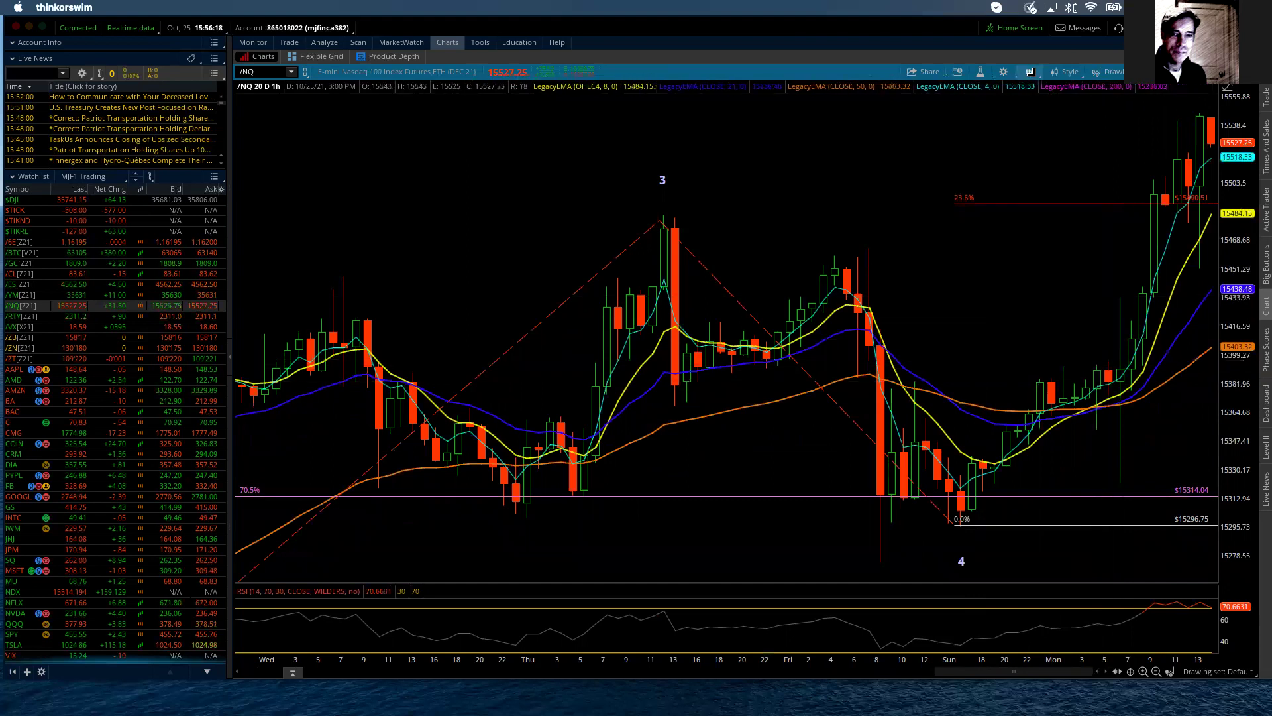
click(1029, 72)
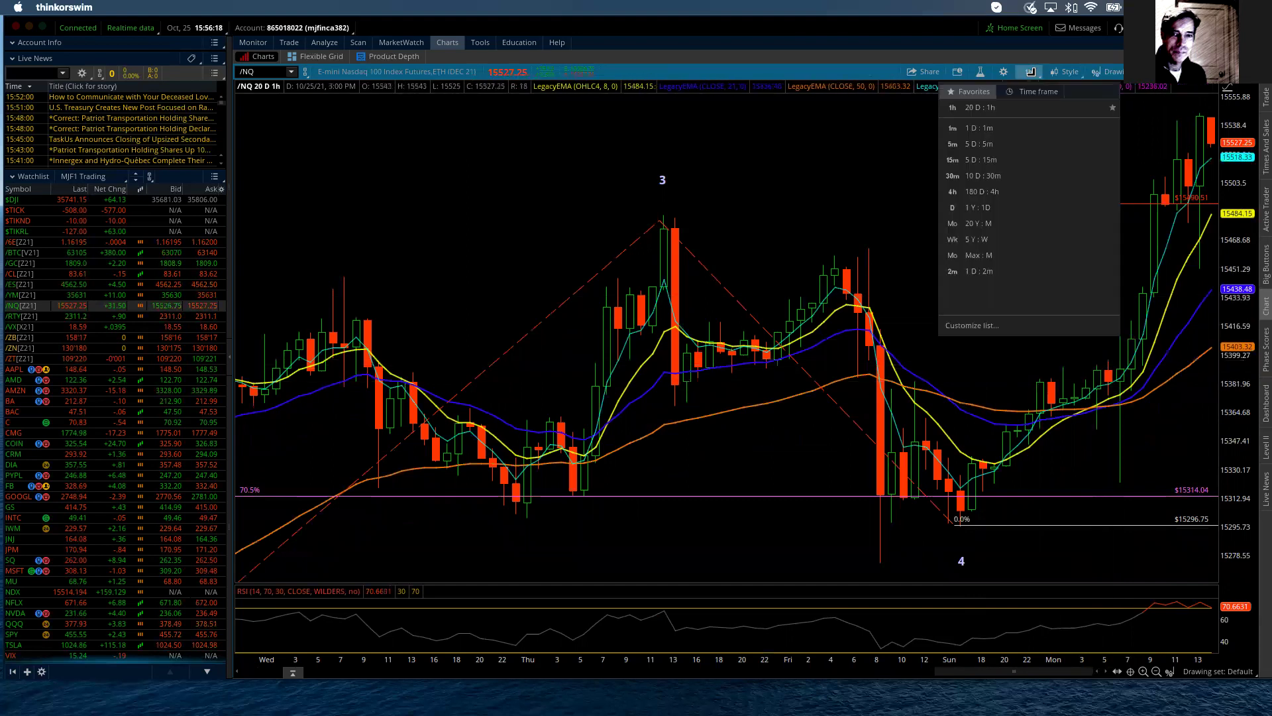
Redraw the 20-day hourly /NQ chart with the Line chart type.
click(1065, 72)
mouse_move(1074, 169)
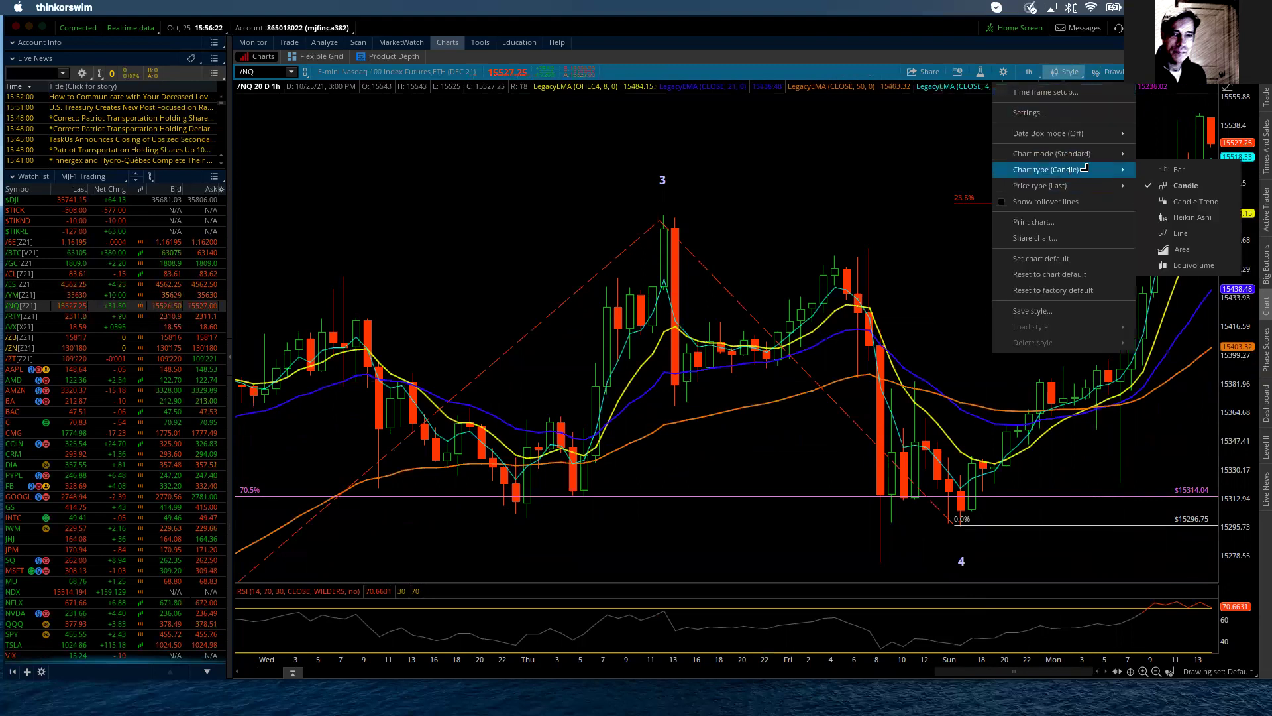
click(1181, 233)
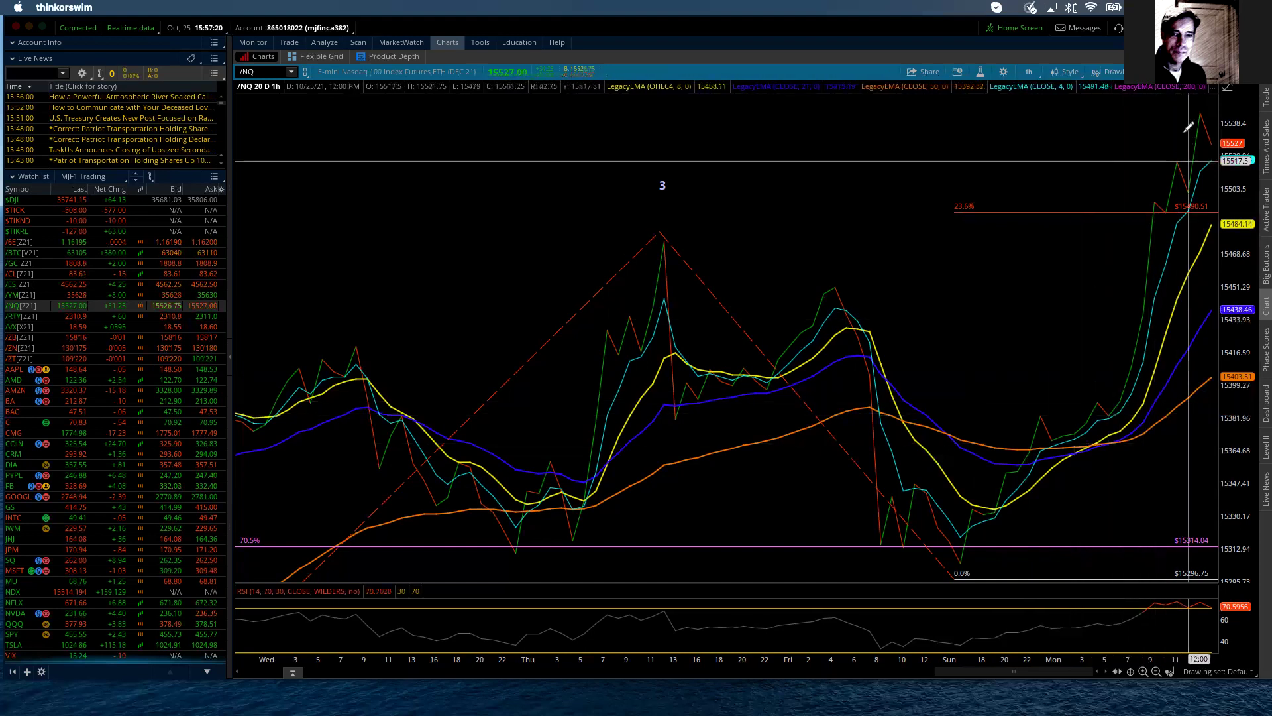
Show the drawing tools and return the chart type to Candle.
click(1033, 71)
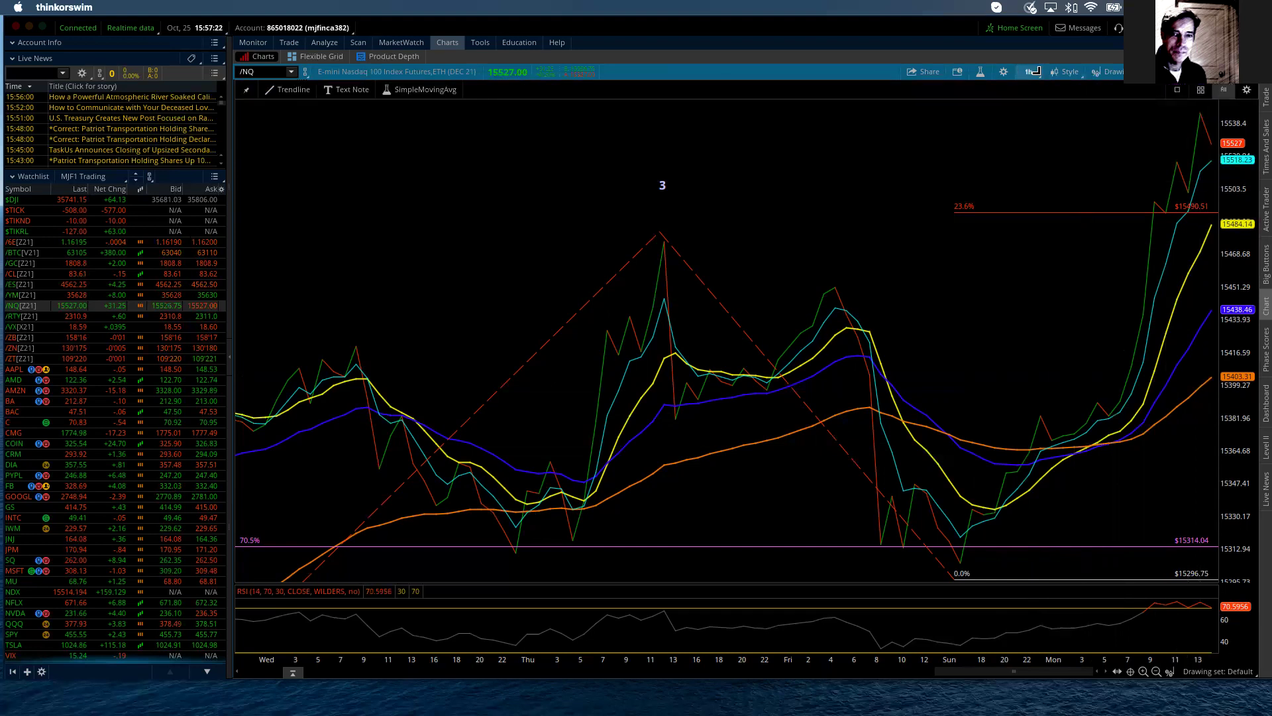
click(1063, 72)
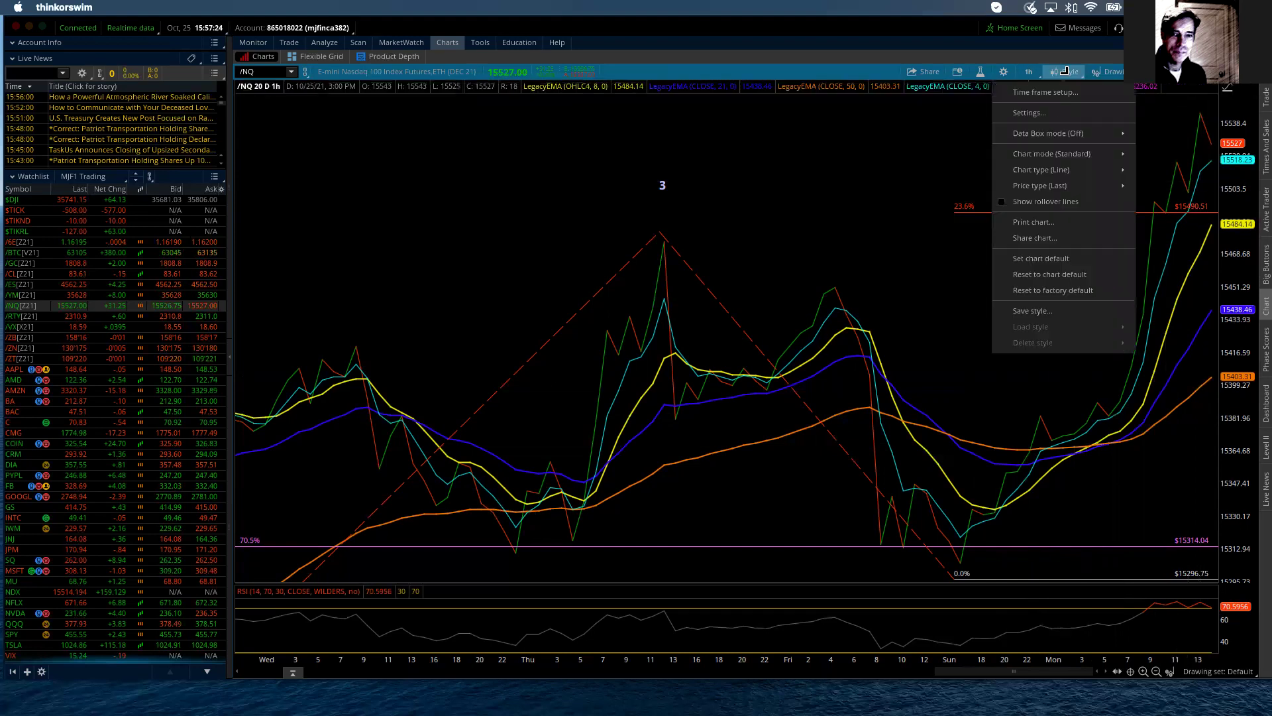
mouse_move(1067, 184)
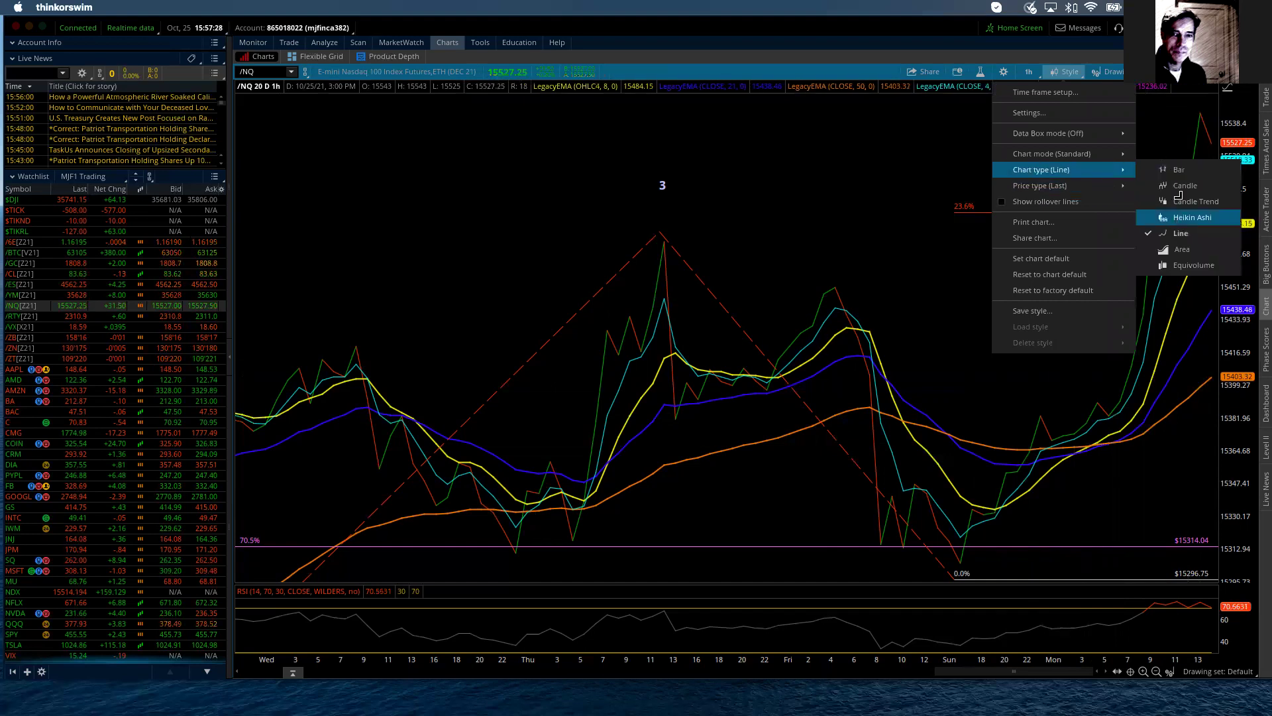
click(1186, 185)
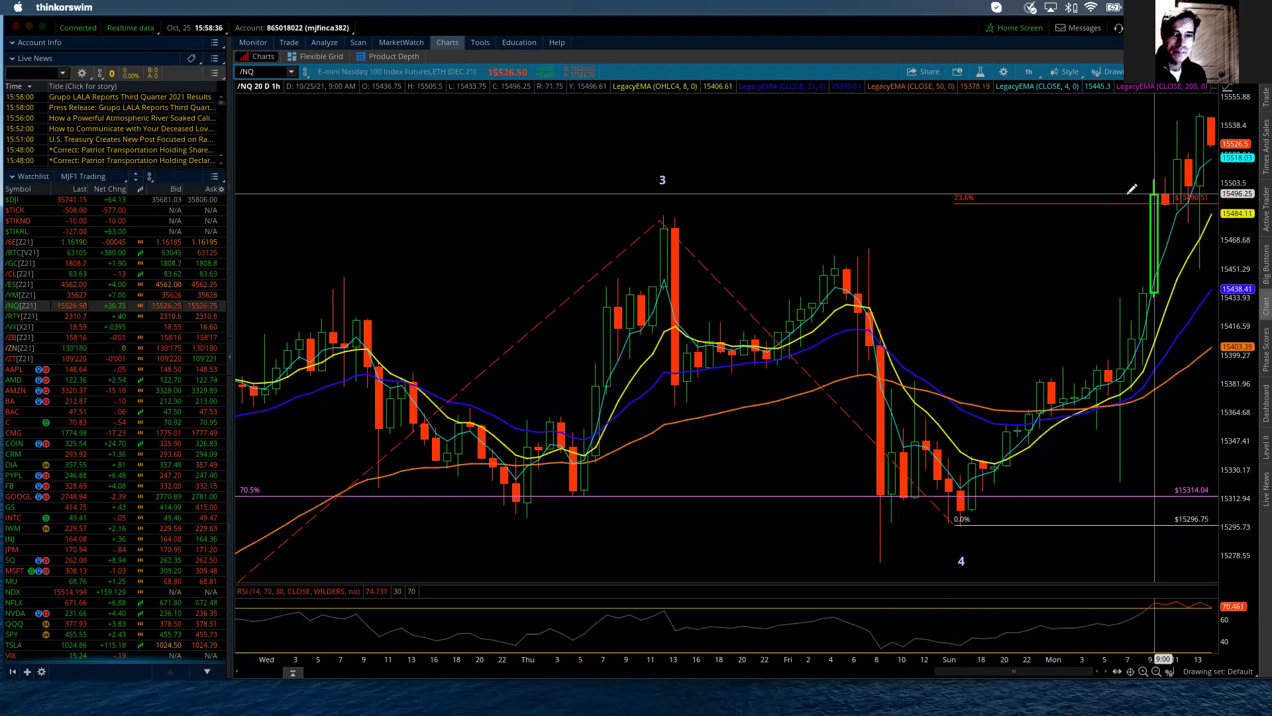
Switch to a Line chart and read the Fibonacci drawing's levels against the wave 3 peak.
click(1071, 72)
mouse_move(1066, 167)
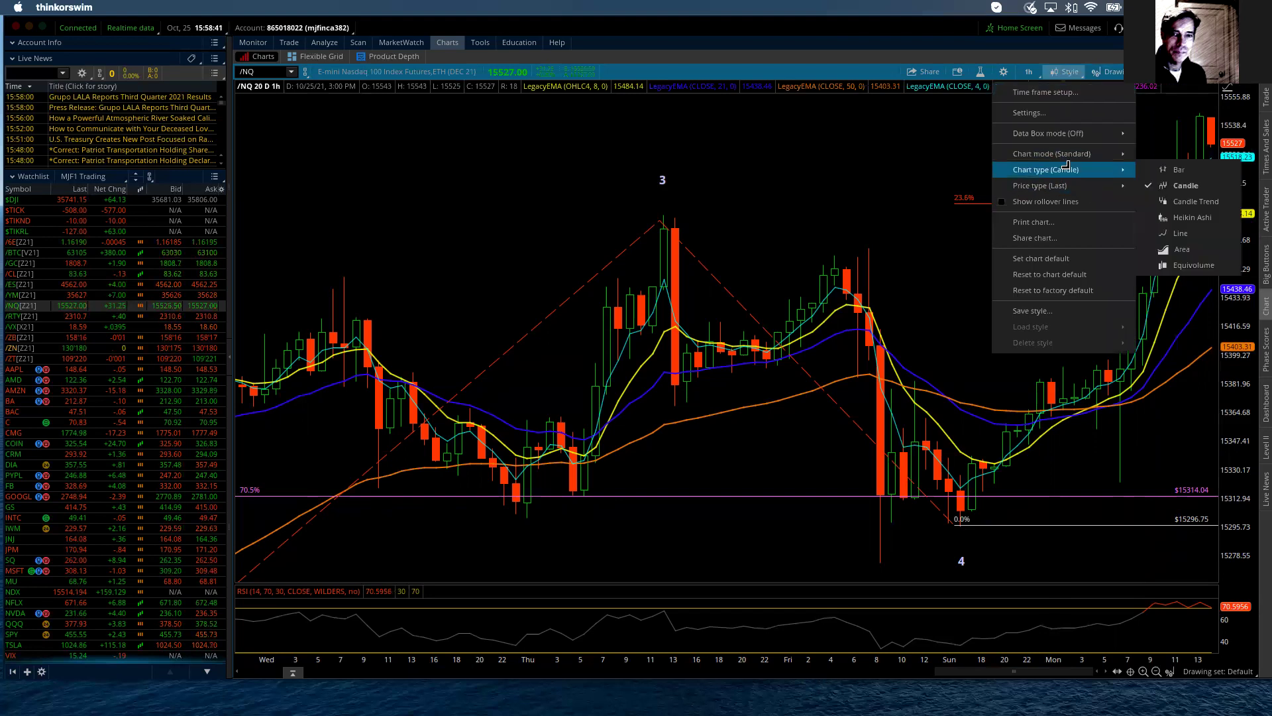
click(1181, 233)
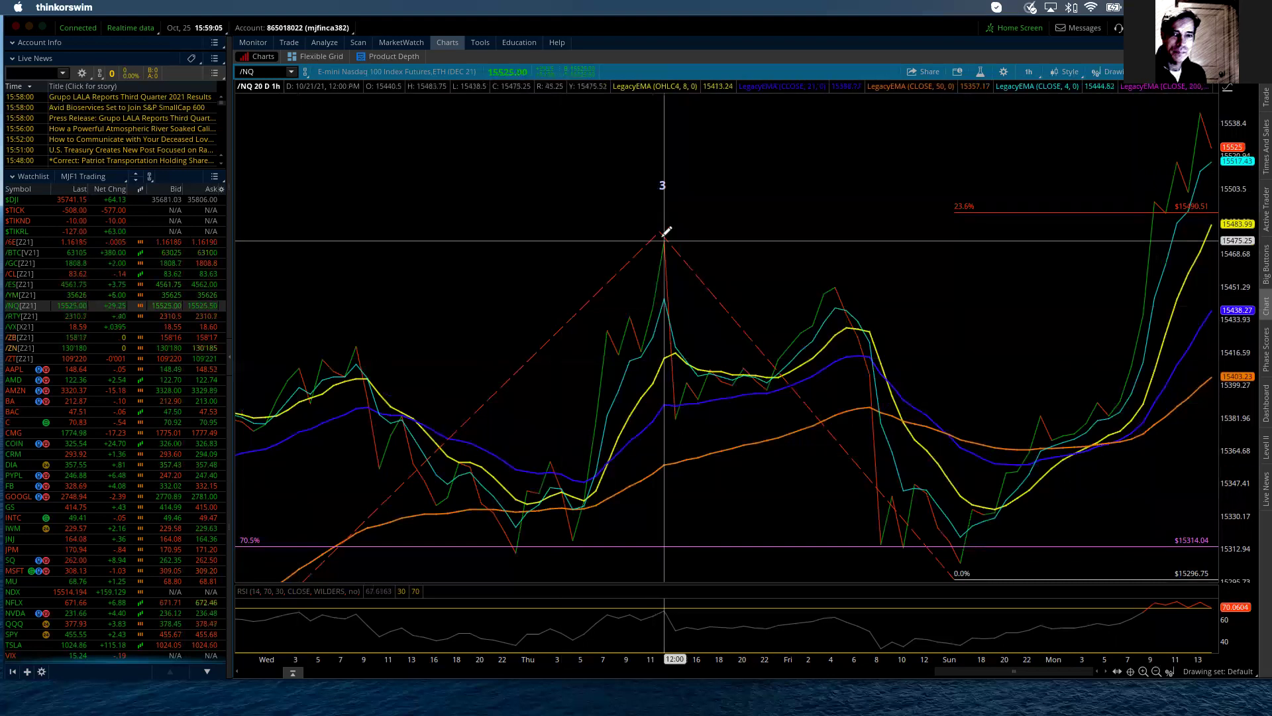
mouse_move(666, 232)
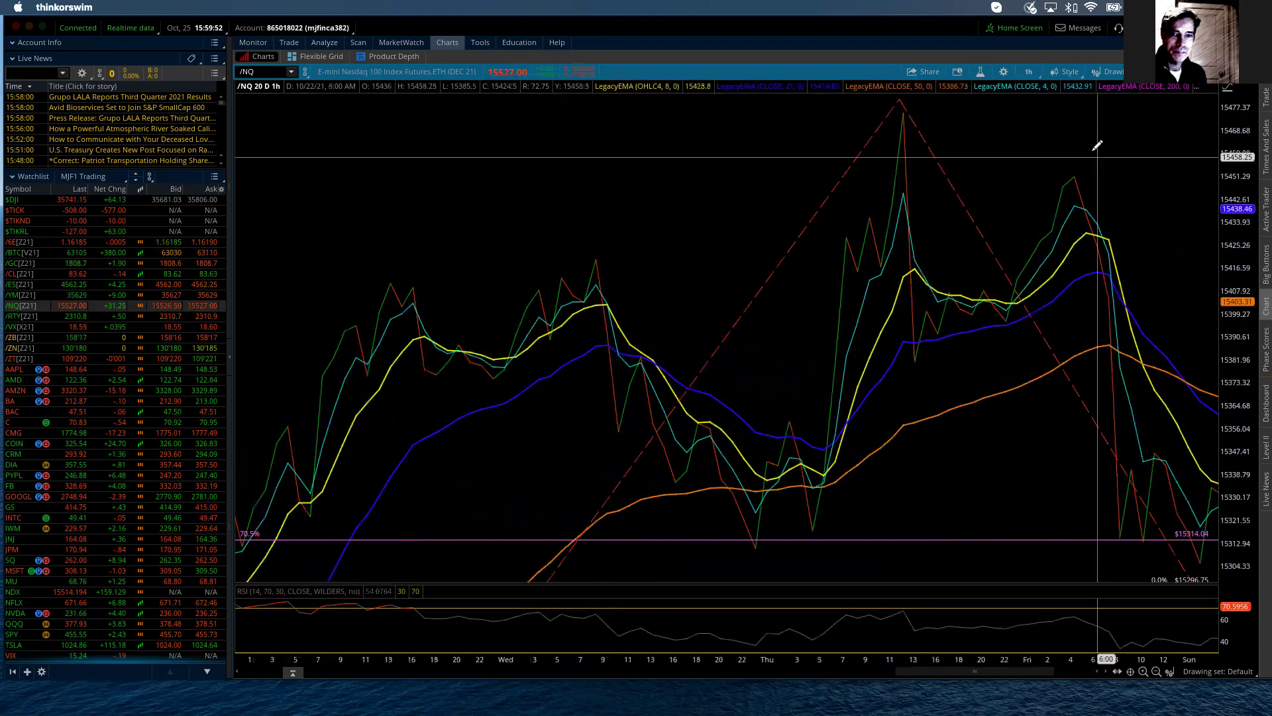
click(1067, 72)
Set the /NQ chart type back to Candle.
mouse_move(1054, 153)
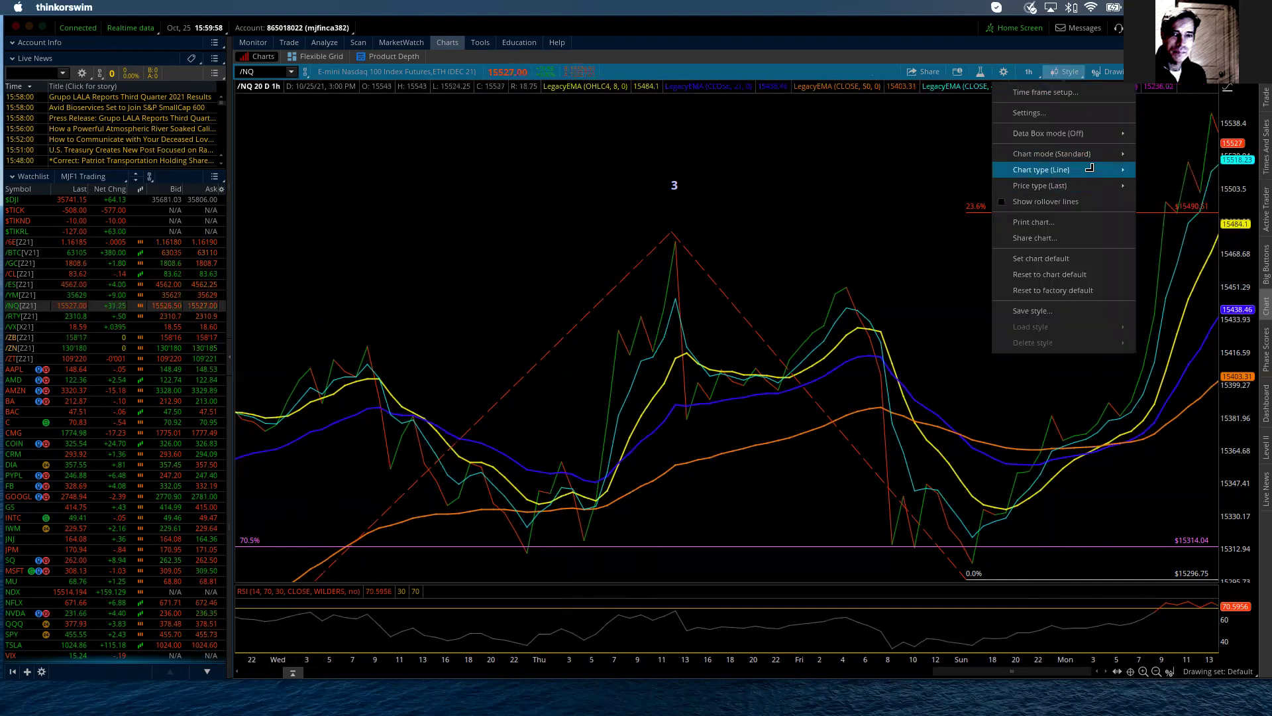
mouse_move(1088, 169)
click(1183, 184)
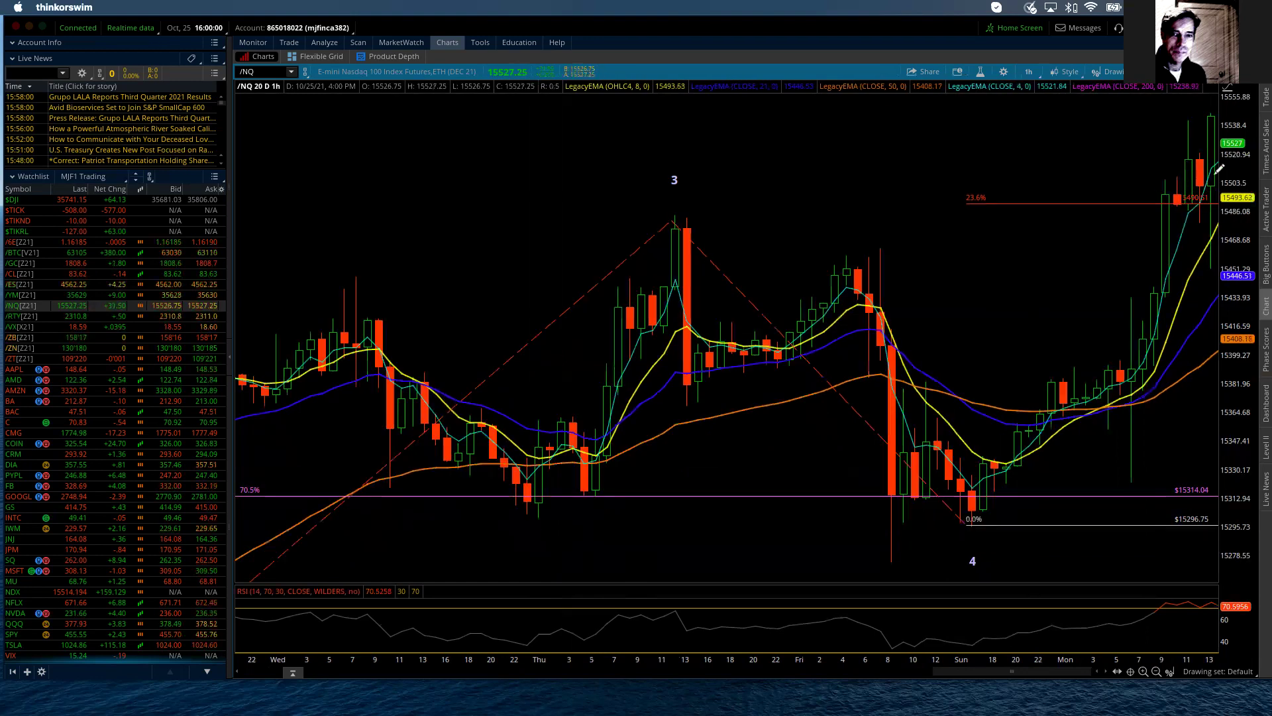
Check the 10 D : 30m chart, then return to the 20 D : 1h view.
click(1033, 72)
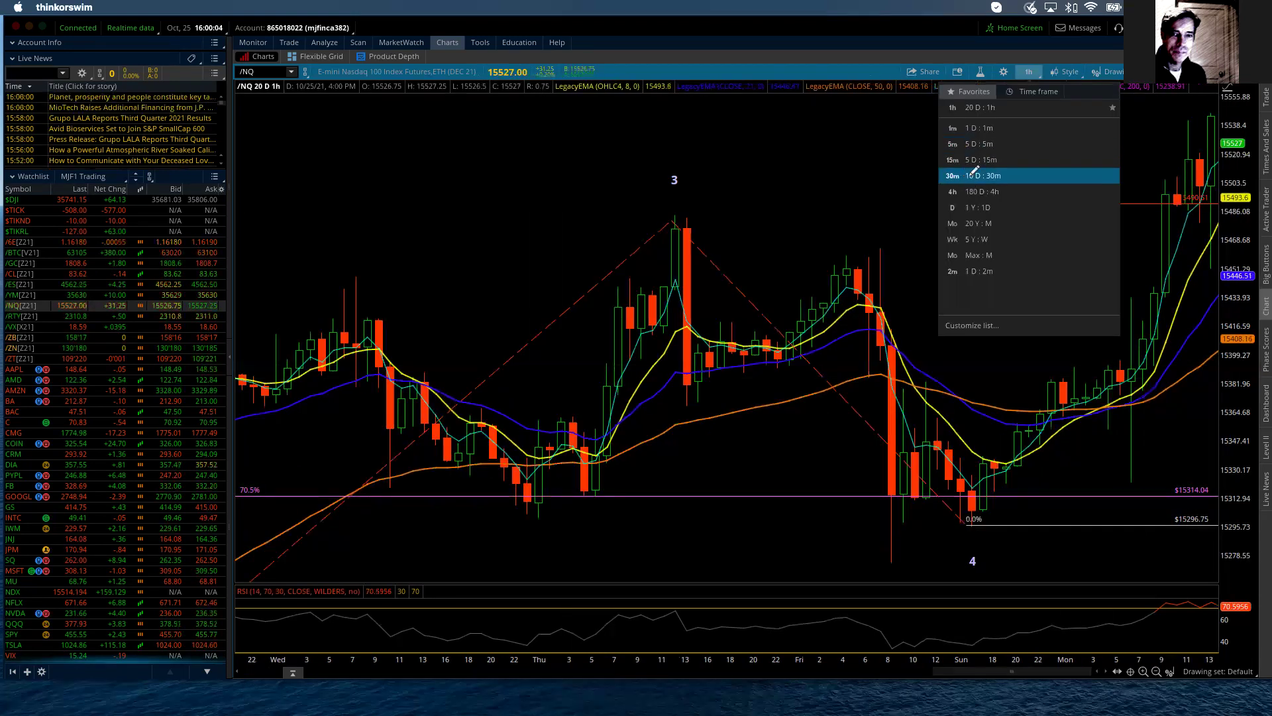
click(975, 175)
click(1029, 71)
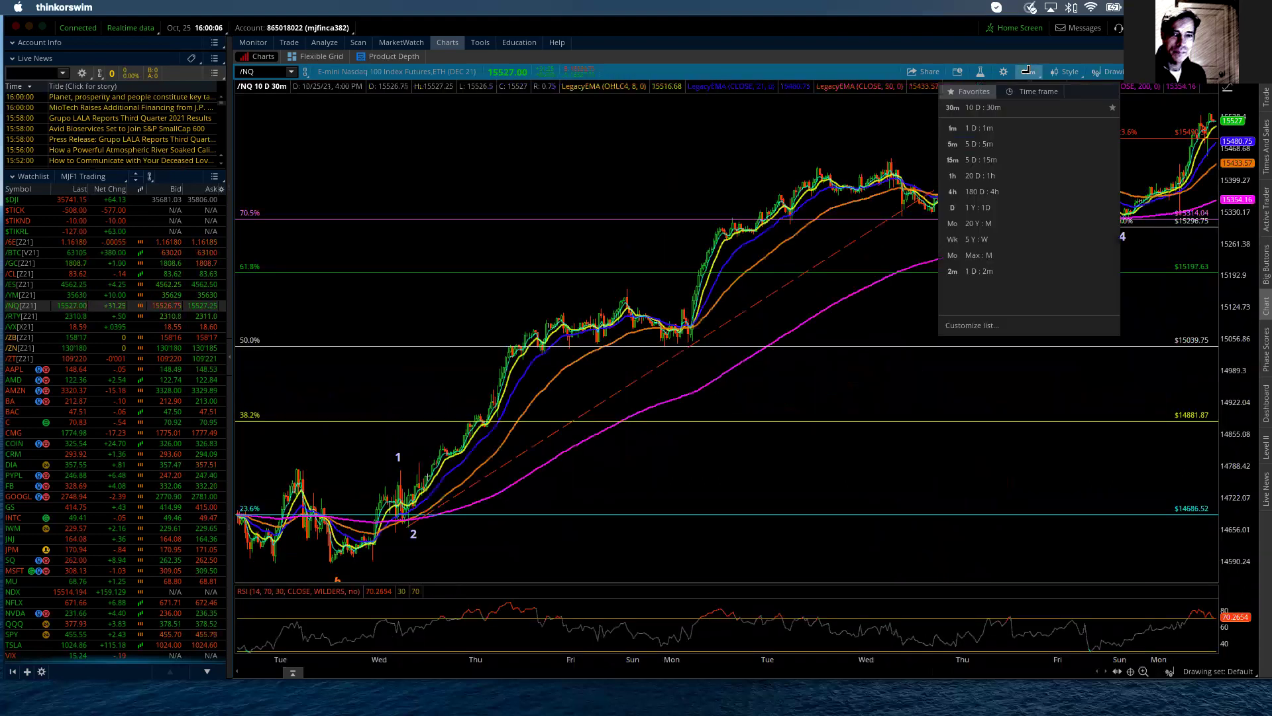
click(980, 175)
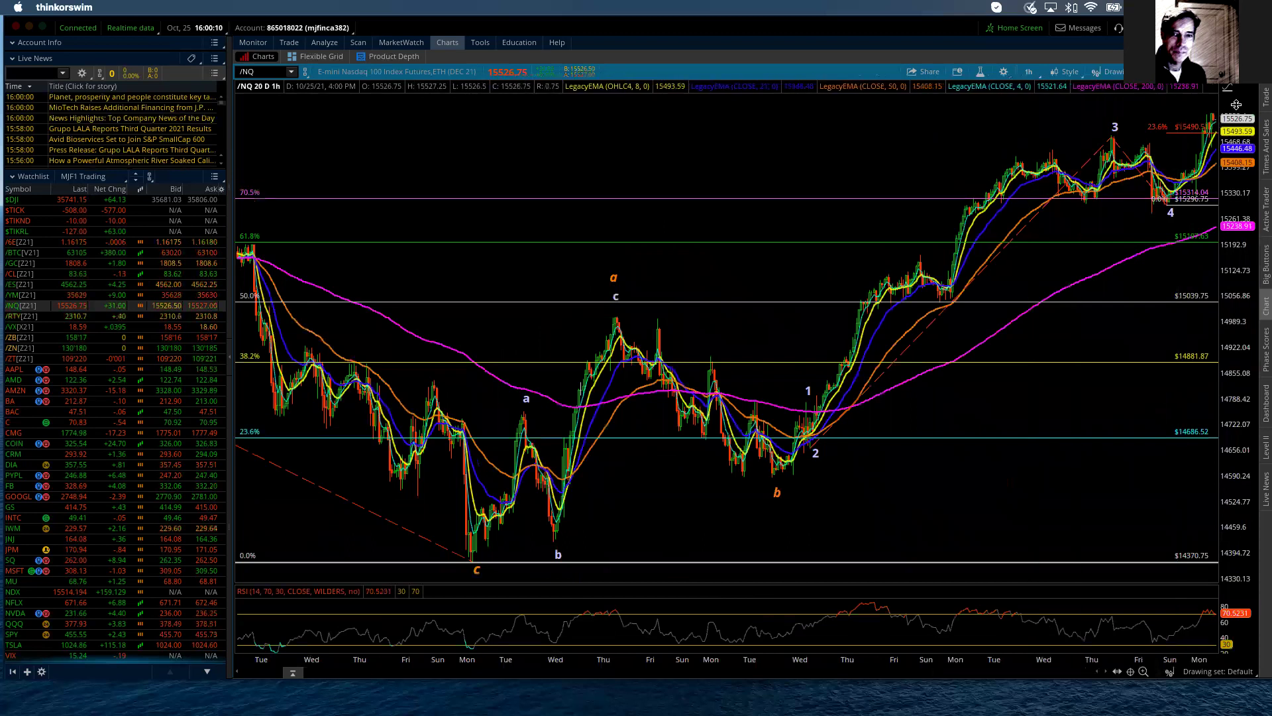
Compress the /NQ hourly price scale so Fibonacci levels up to 123.6% (16024.52) show.
drag(1241, 200, 1243, 272)
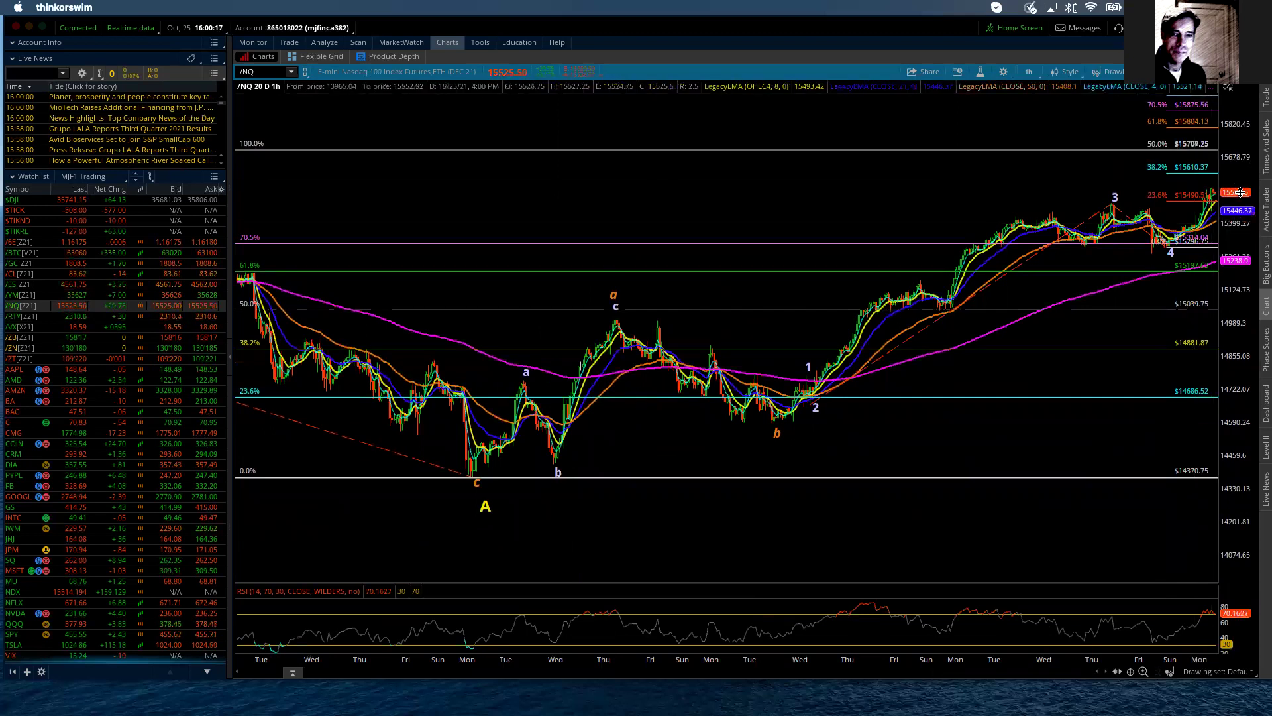
scroll(1240, 192, down, 1)
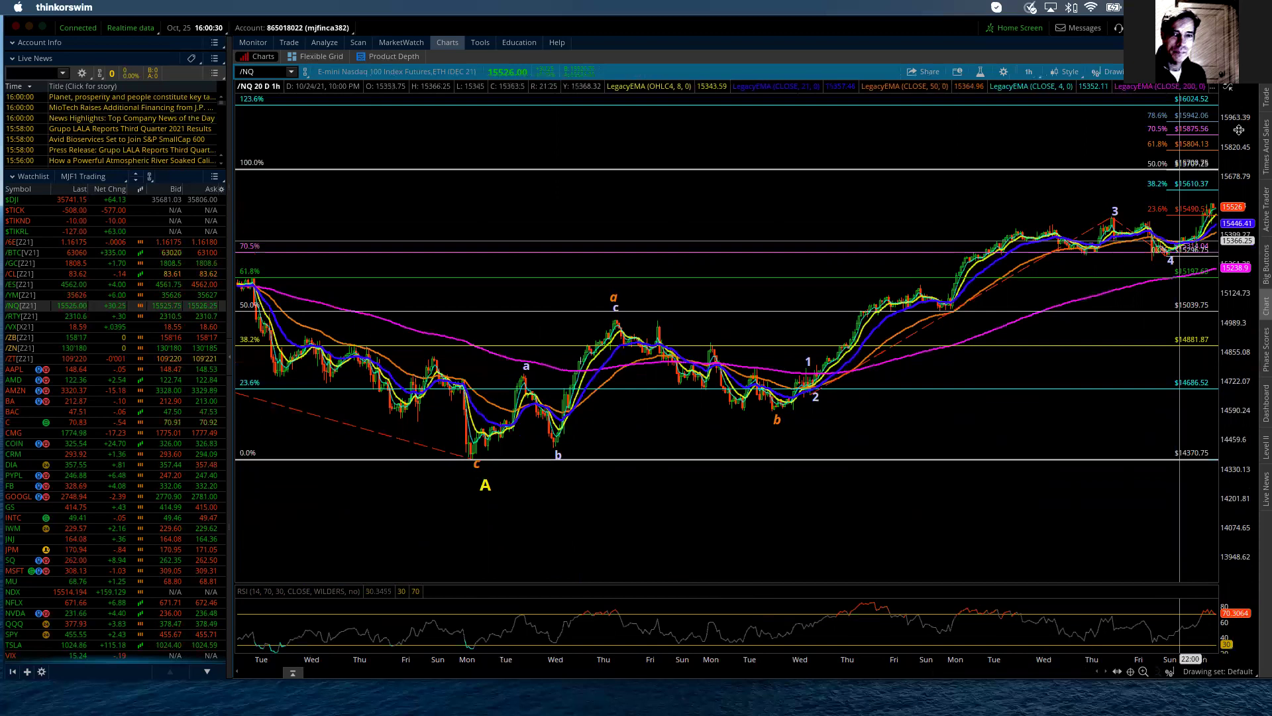
Compress the price axis further so the 138.2% extension at 16431.37 comes into view.
drag(1241, 162, 1245, 252)
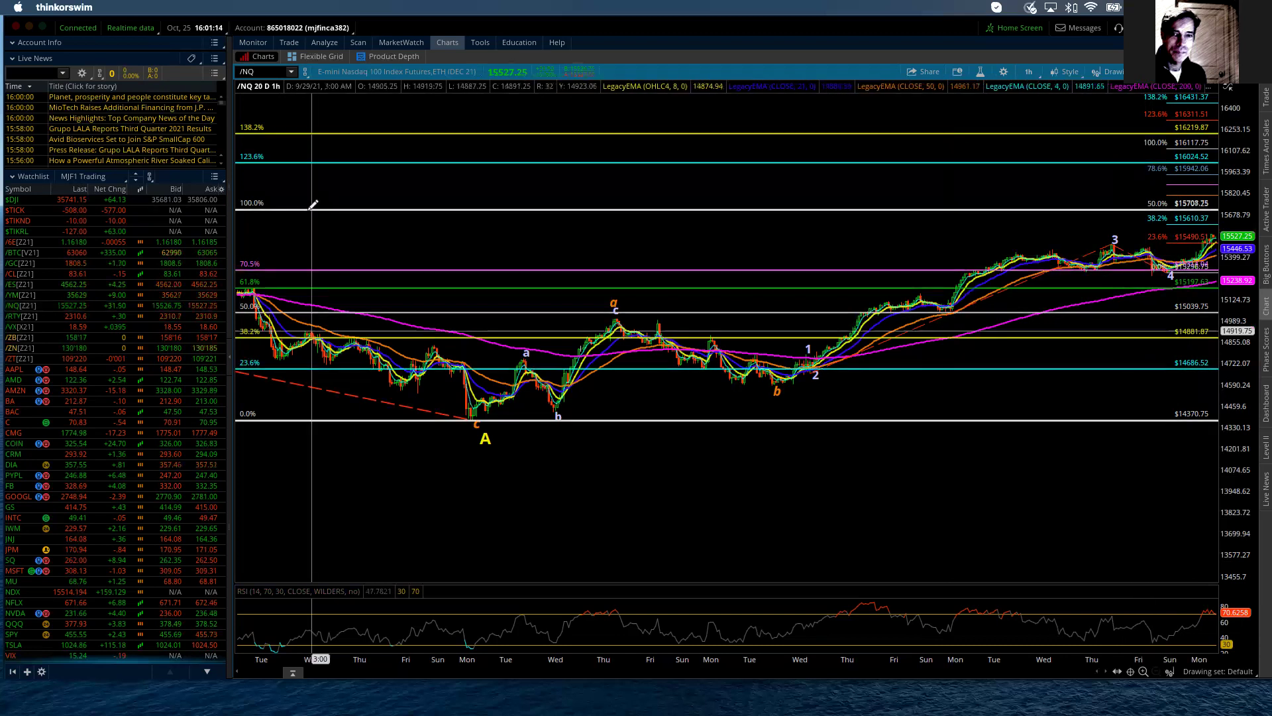
Place the wave 4 text label at the latest low on the /NQ hourly chart.
mouse_move(311, 205)
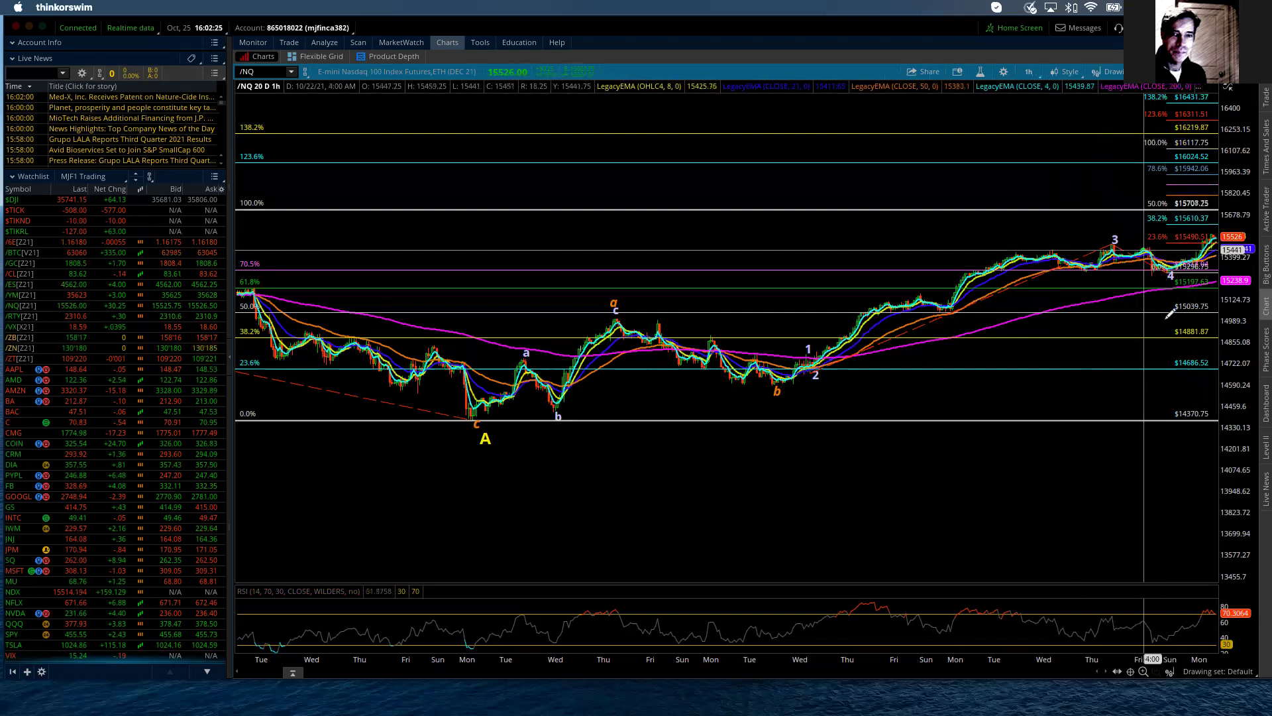
click(1171, 276)
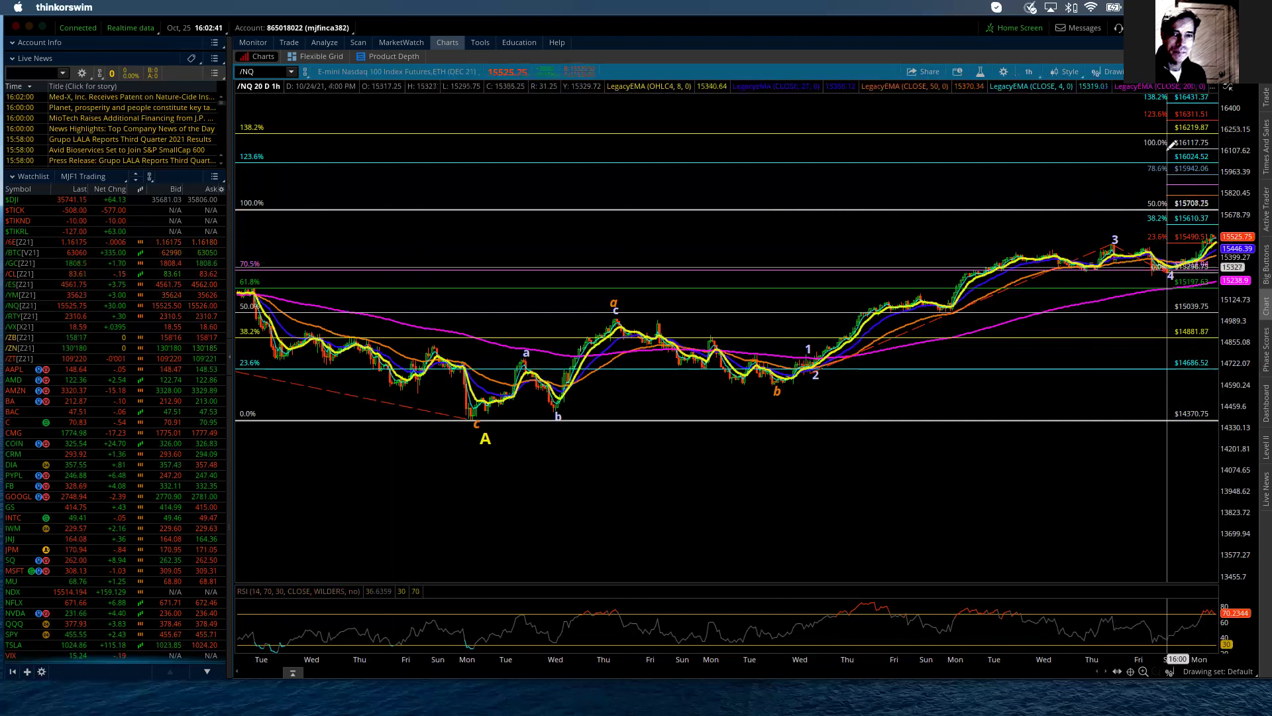
mouse_move(1180, 143)
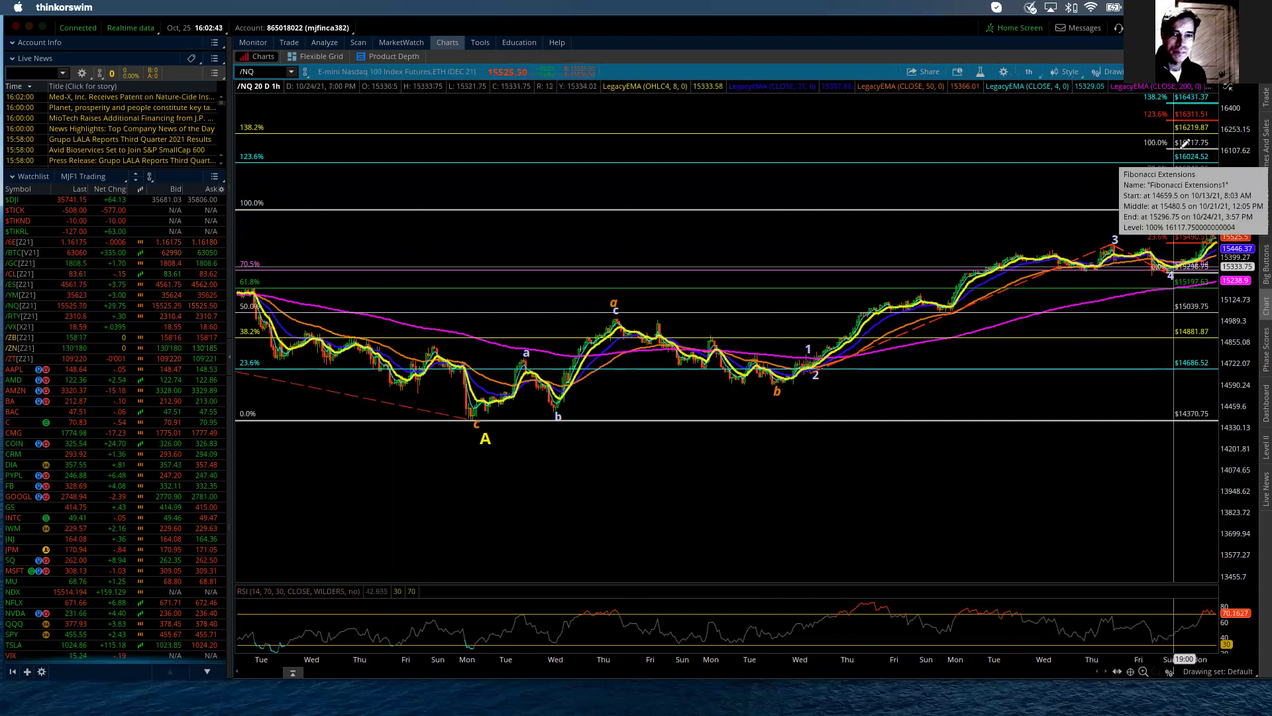
mouse_move(1193, 112)
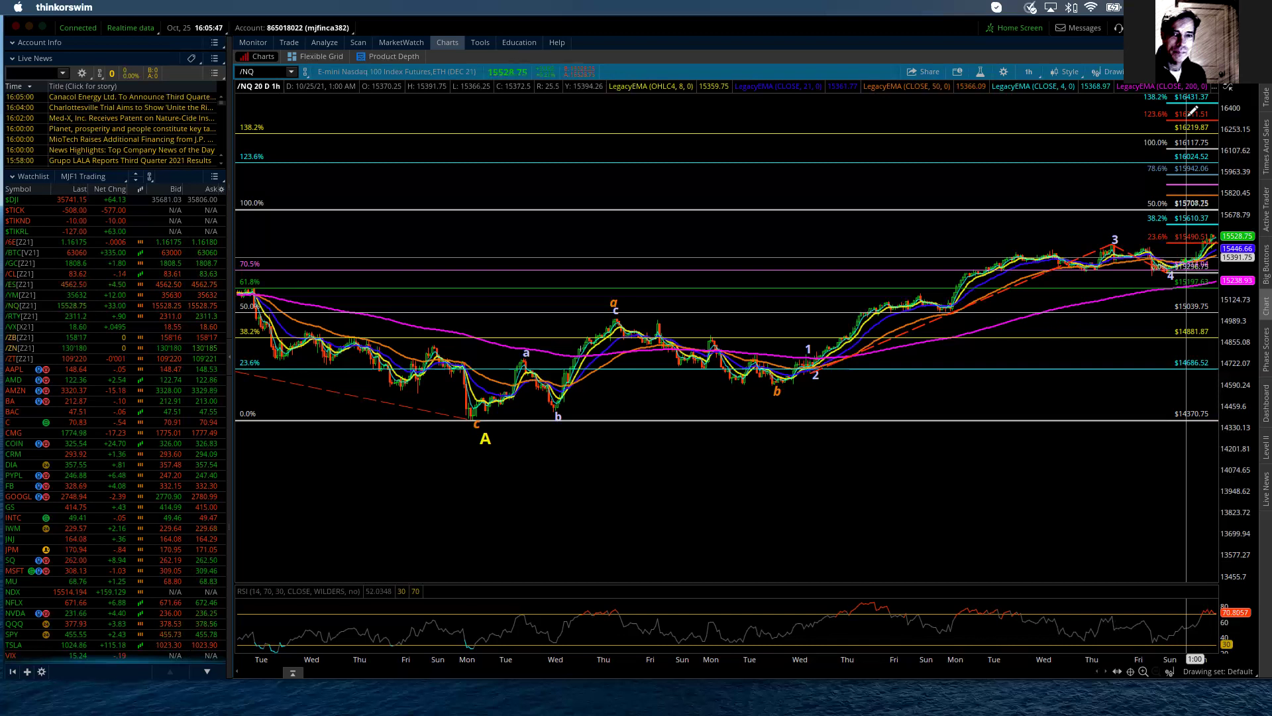
Switch /NQ to 10 days of 30-minute bars and zoom into the latest candles.
mouse_move(1034, 105)
drag(1074, 153, 1217, 156)
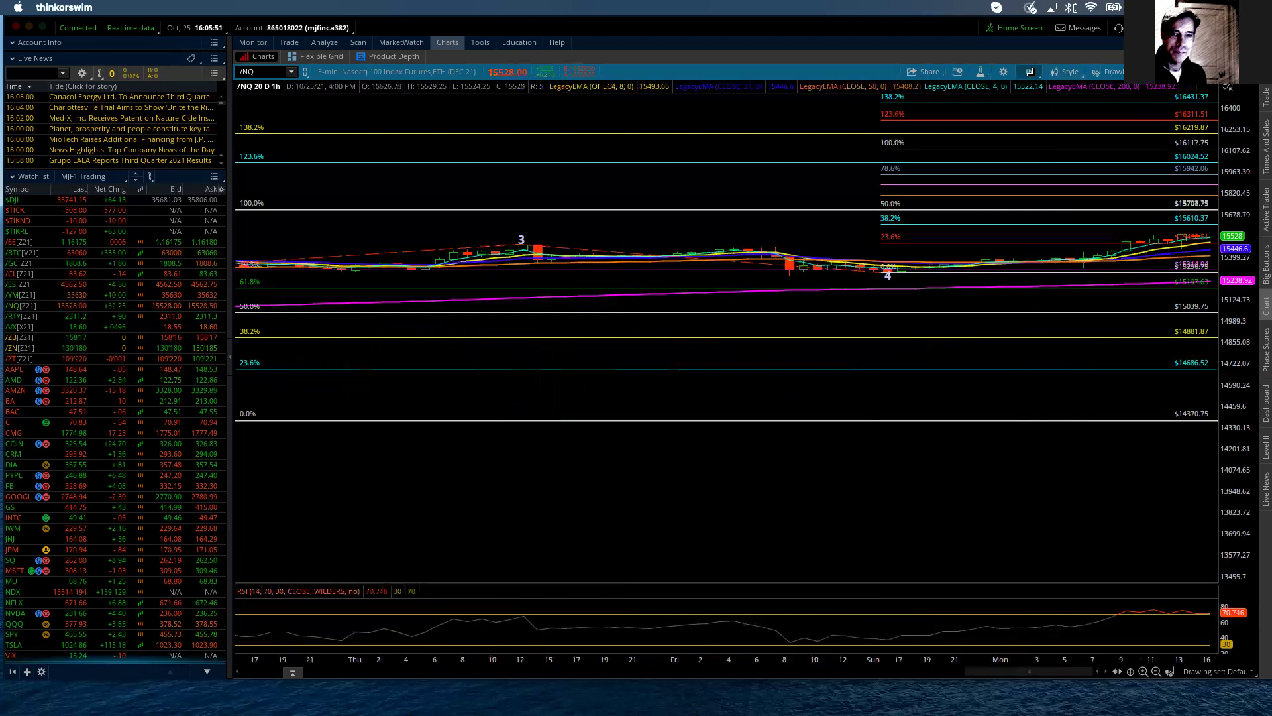
click(1028, 72)
click(982, 175)
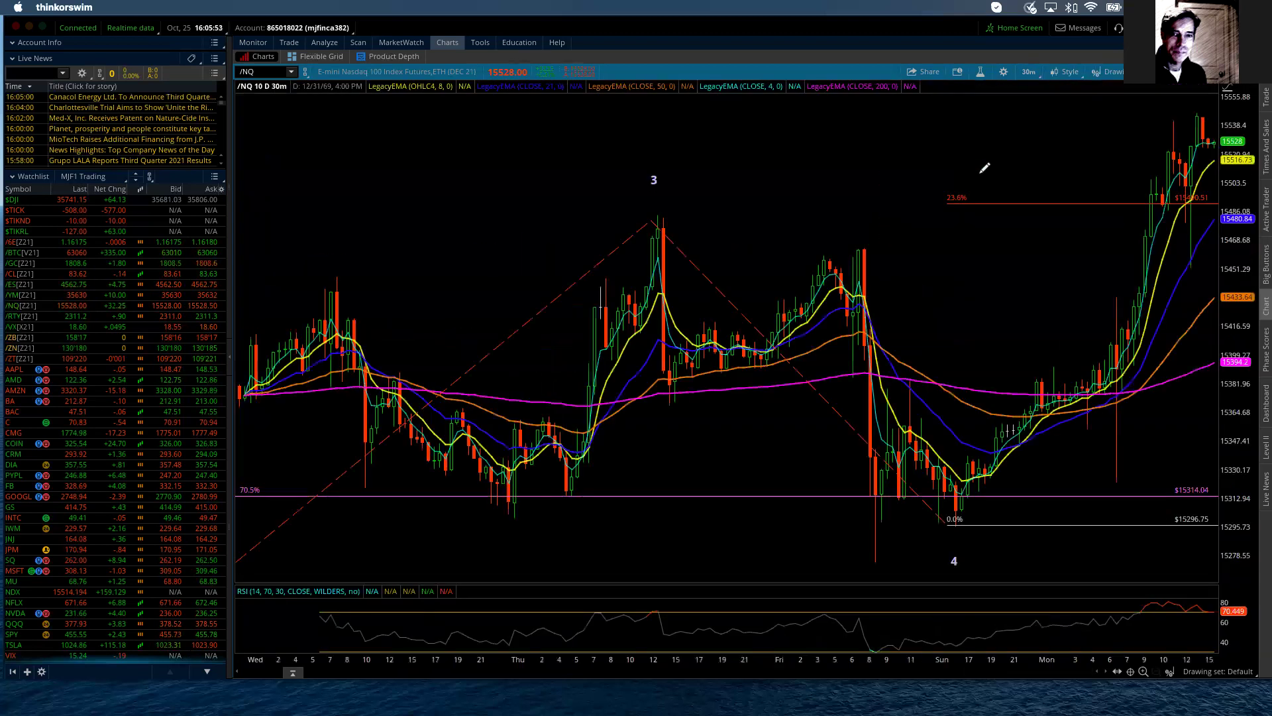
drag(960, 137, 1217, 141)
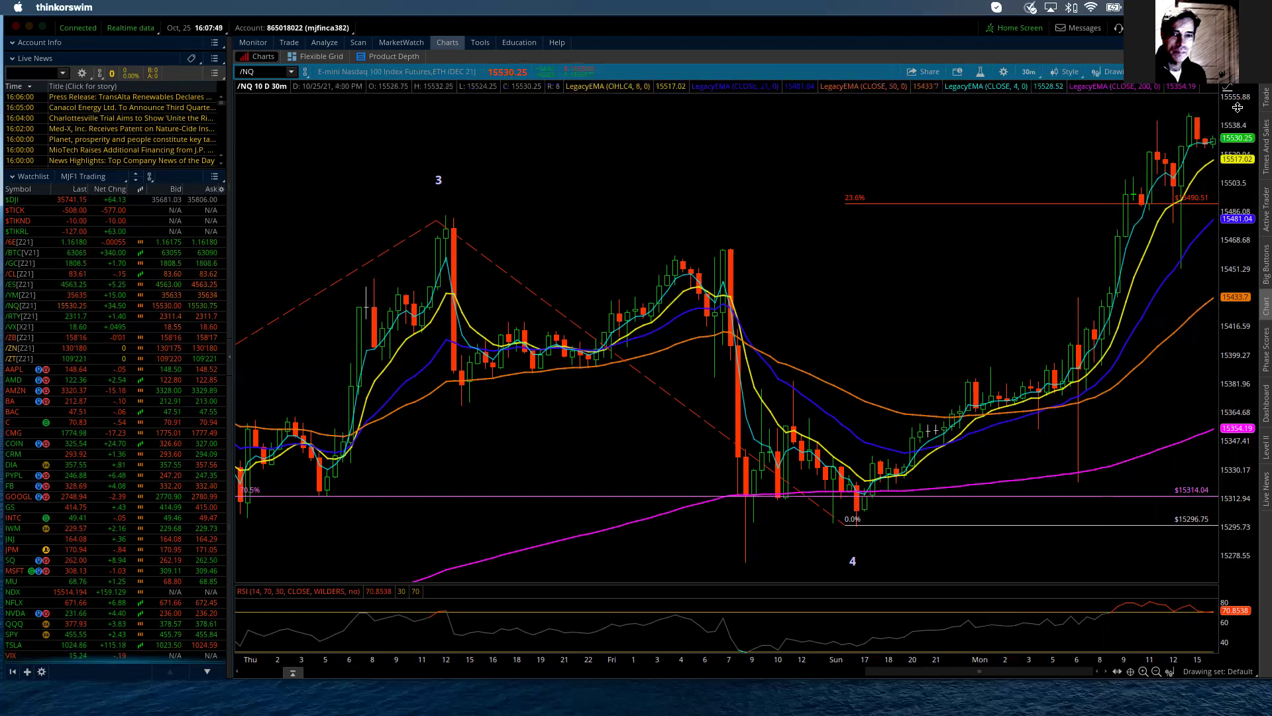
Reveal the 38.2% and 61.8% levels, then change the chart to 180 days of 4-hour bars.
drag(1238, 107, 1179, 118)
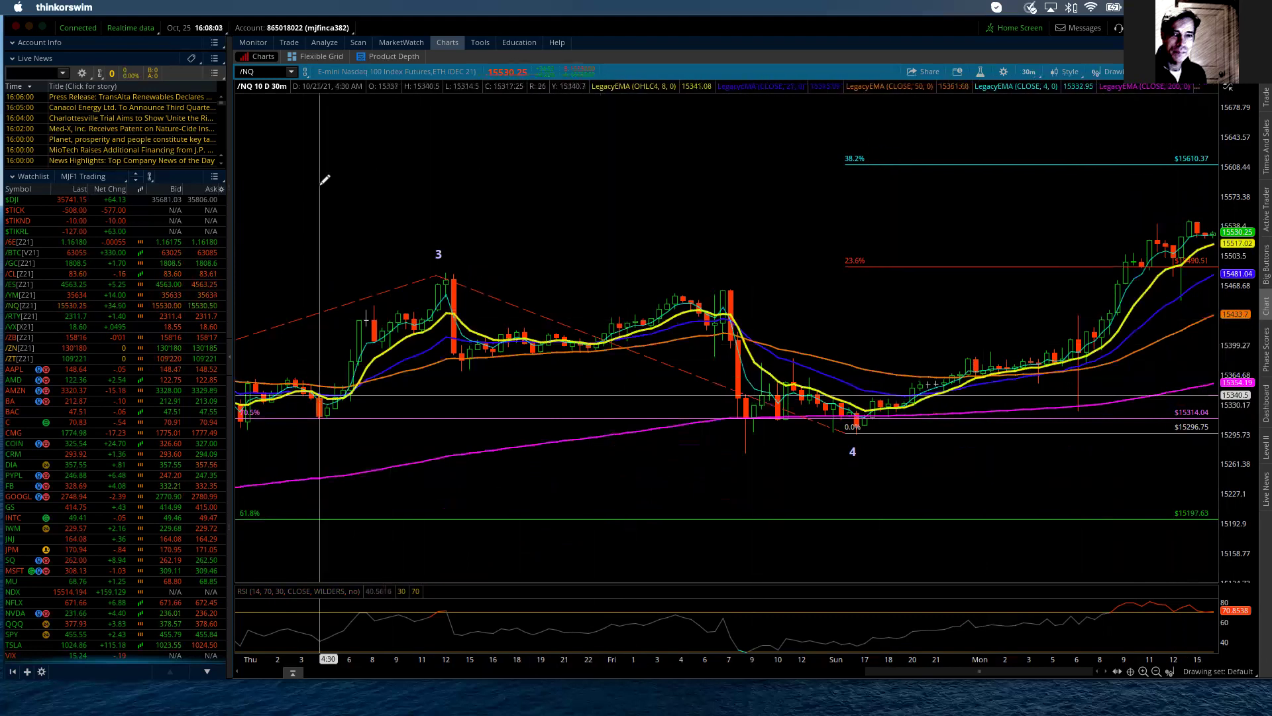
click(1029, 71)
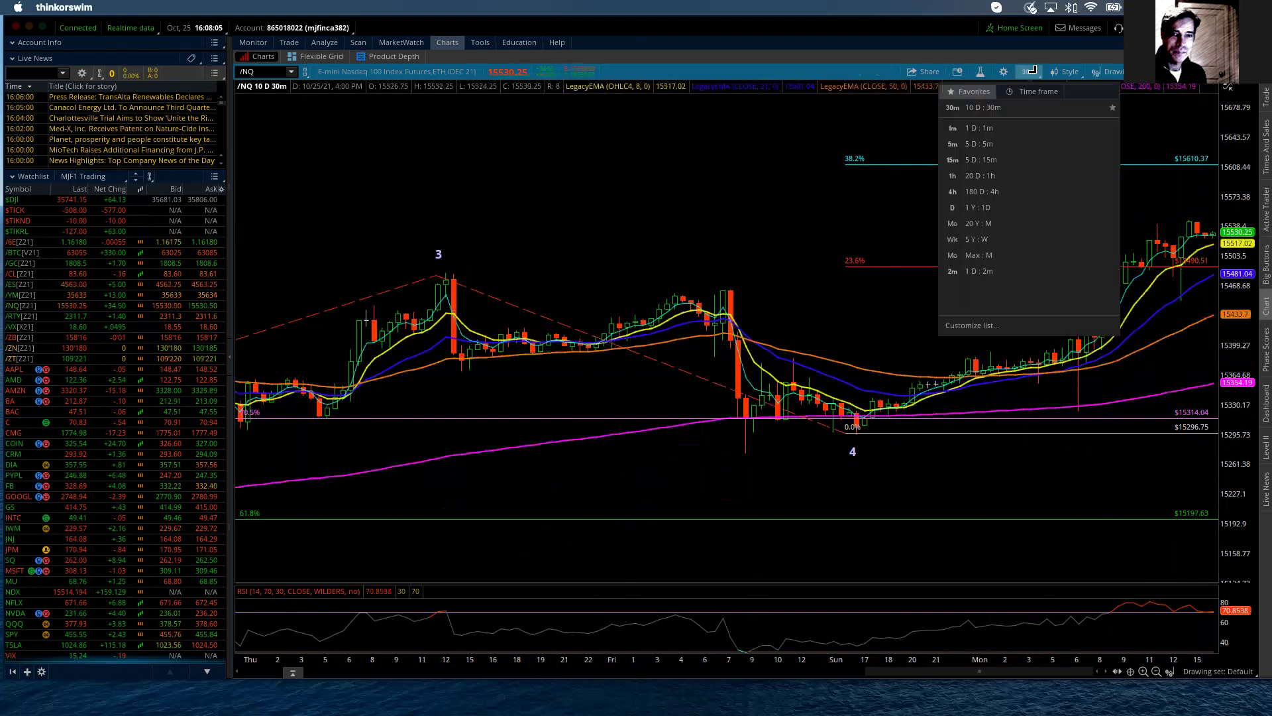
click(980, 191)
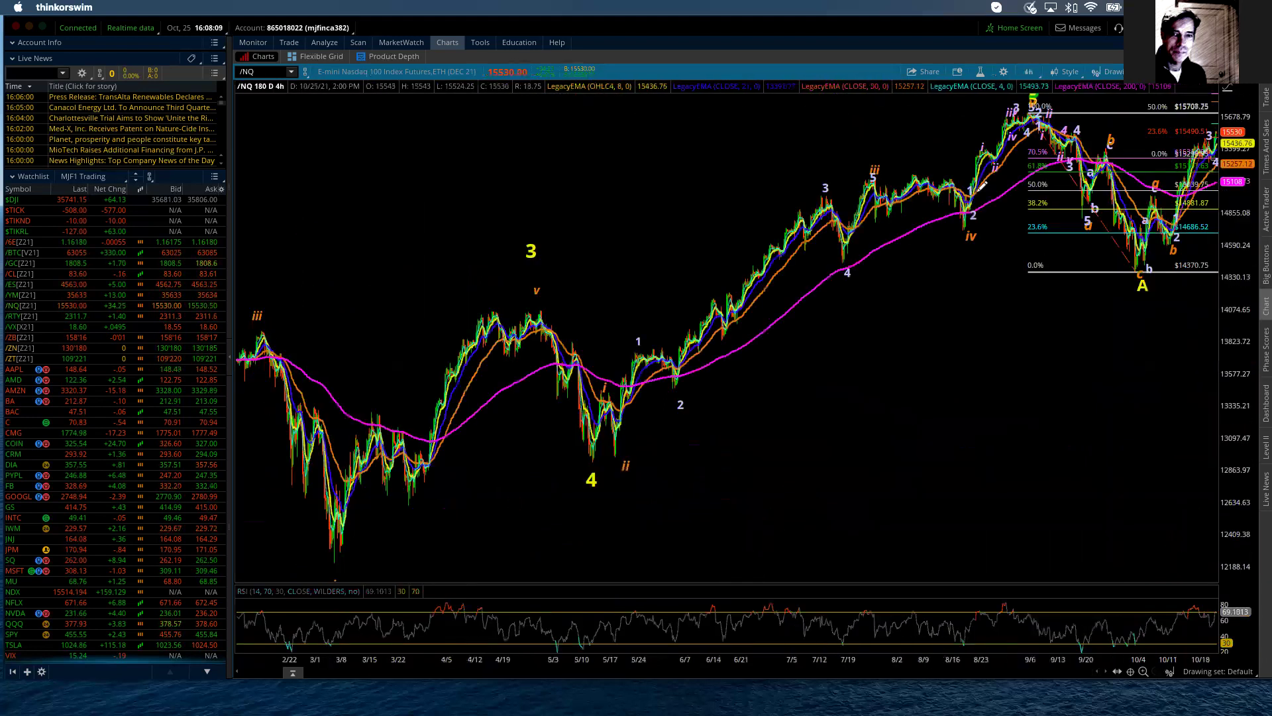
Zoom the 4-hour /NQ chart into the range from about 8/19 to the latest bar.
drag(969, 207, 1216, 202)
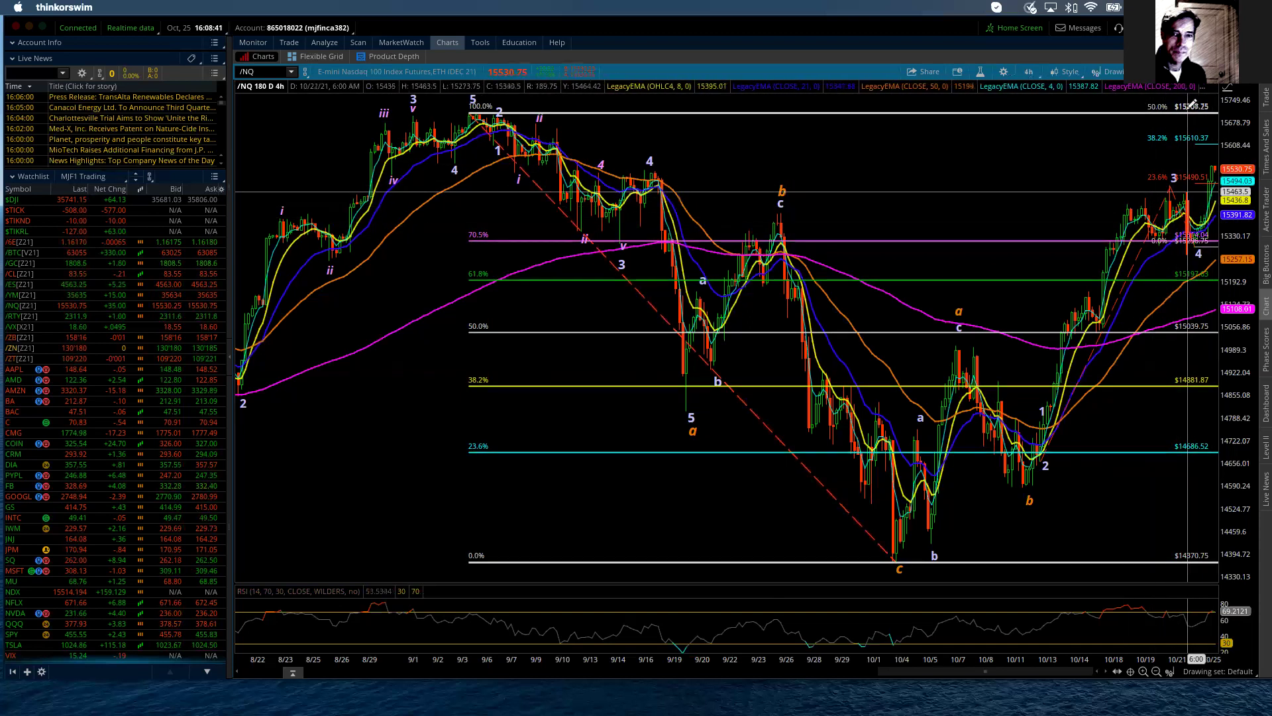
mouse_move(1193, 105)
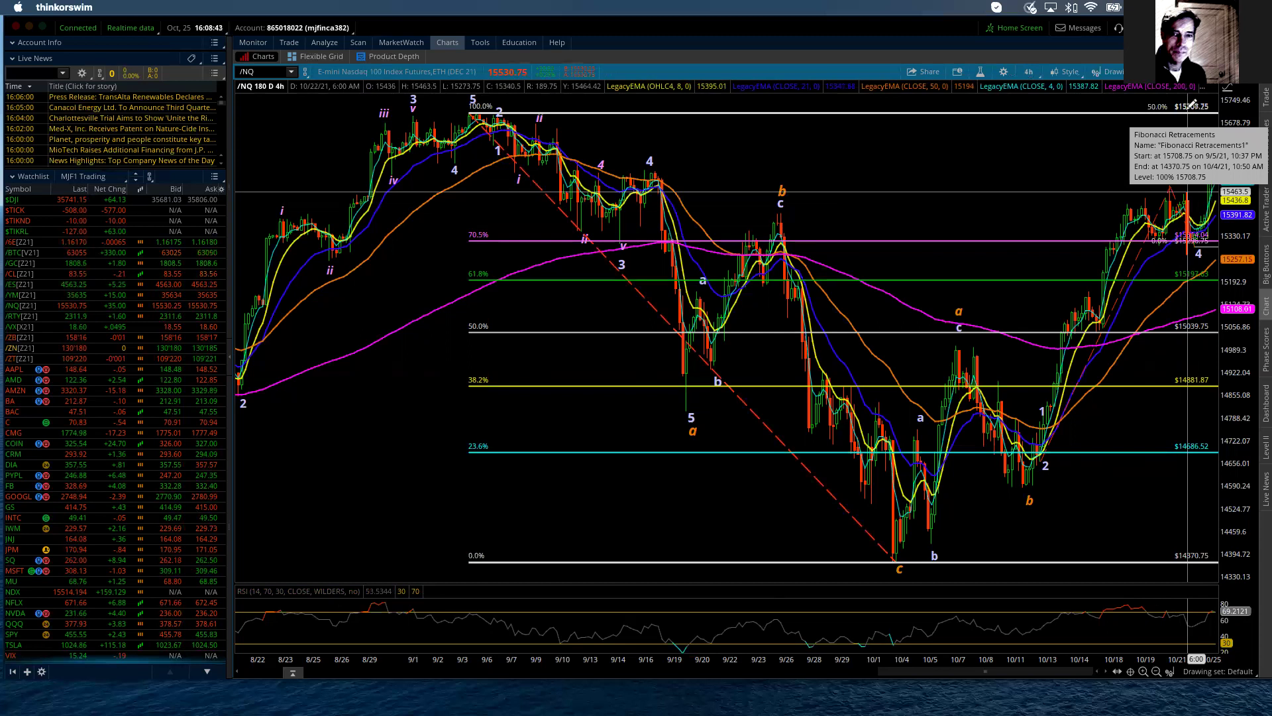